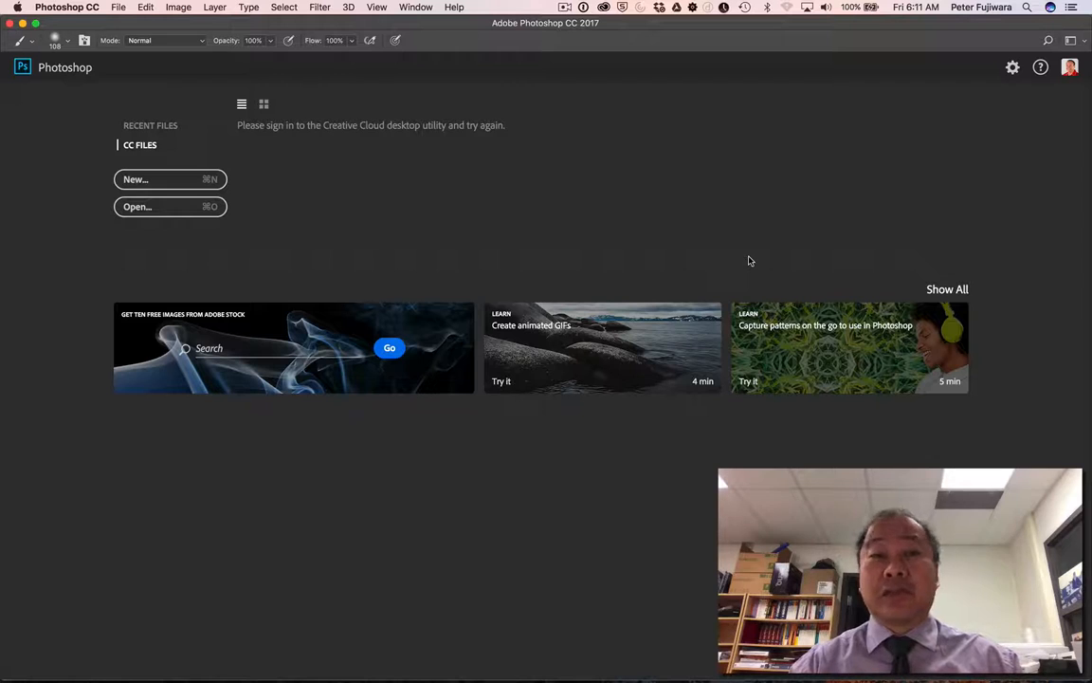
Switch to Finder and preview the GabbyHair.mov clip on the Desktop
{"action": "key", "text": "super+Tab"}
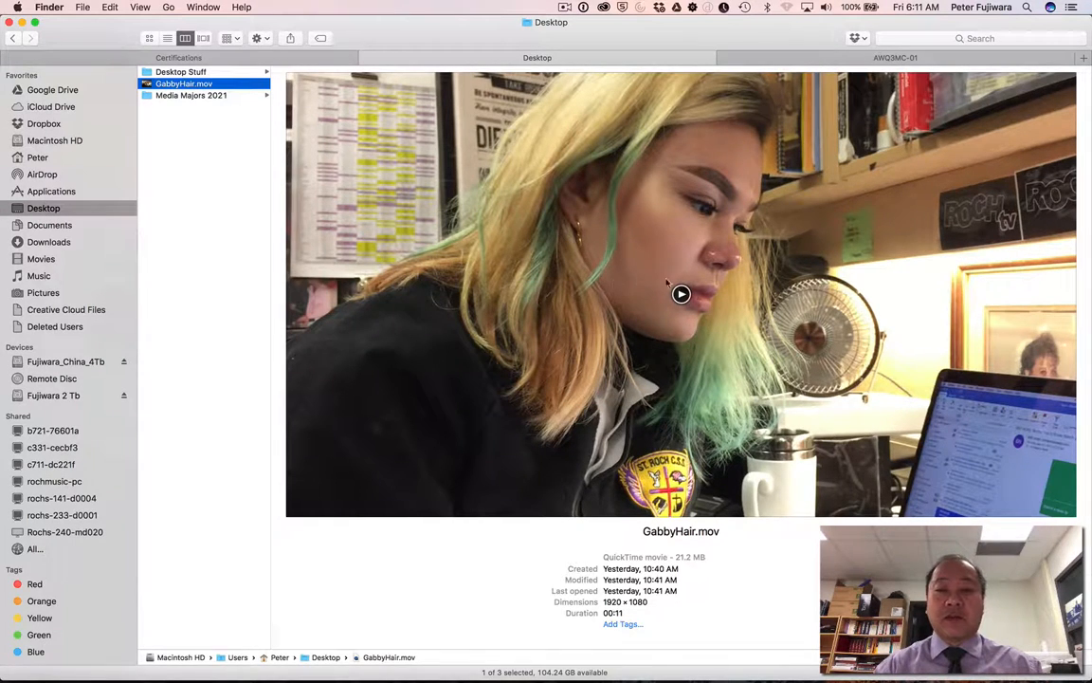
{"action": "left_click", "coordinate": [681, 295]}
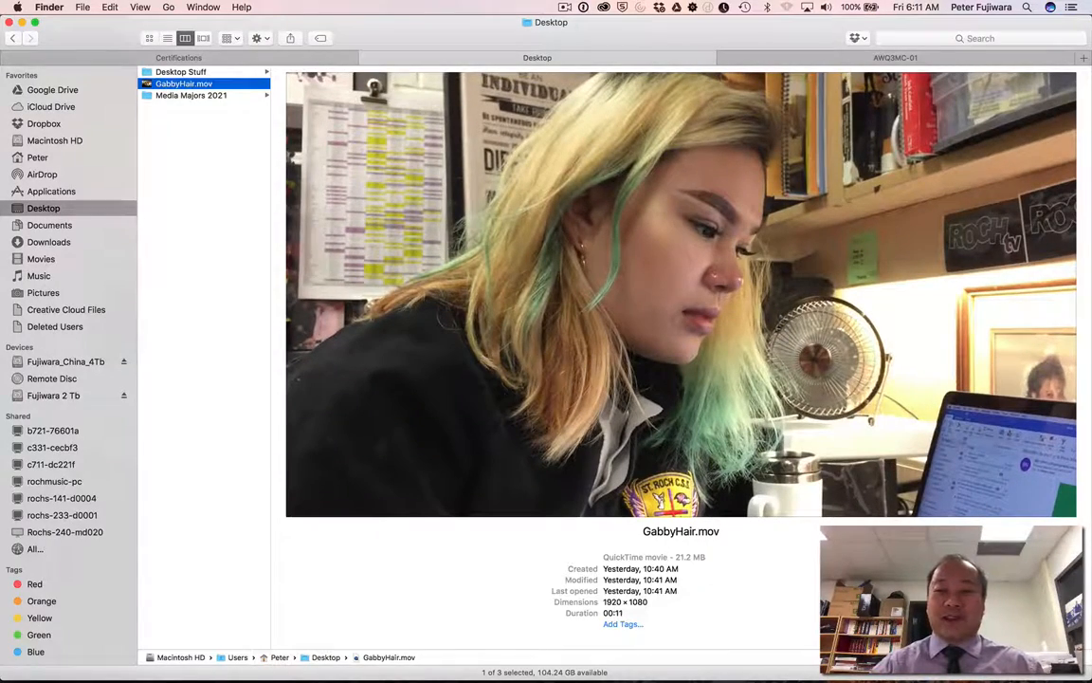
{"action": "left_click", "coordinate": [682, 294]}
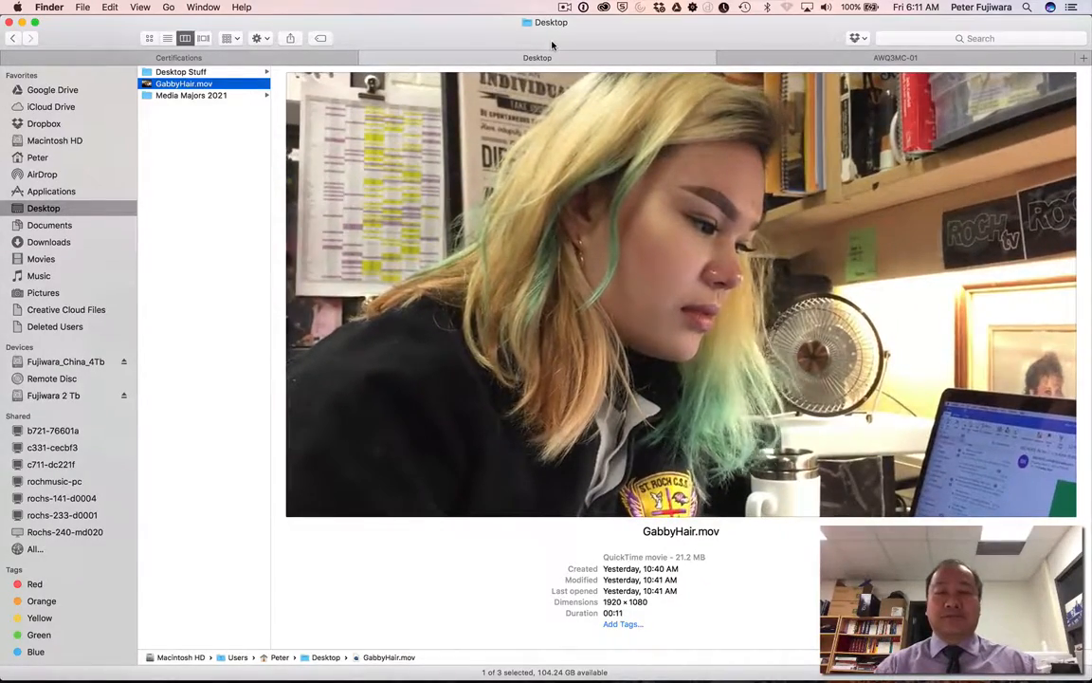
Switch back to Photoshop and open GabbyHair.mov from the Desktop
{"action": "key", "text": "super+Tab"}
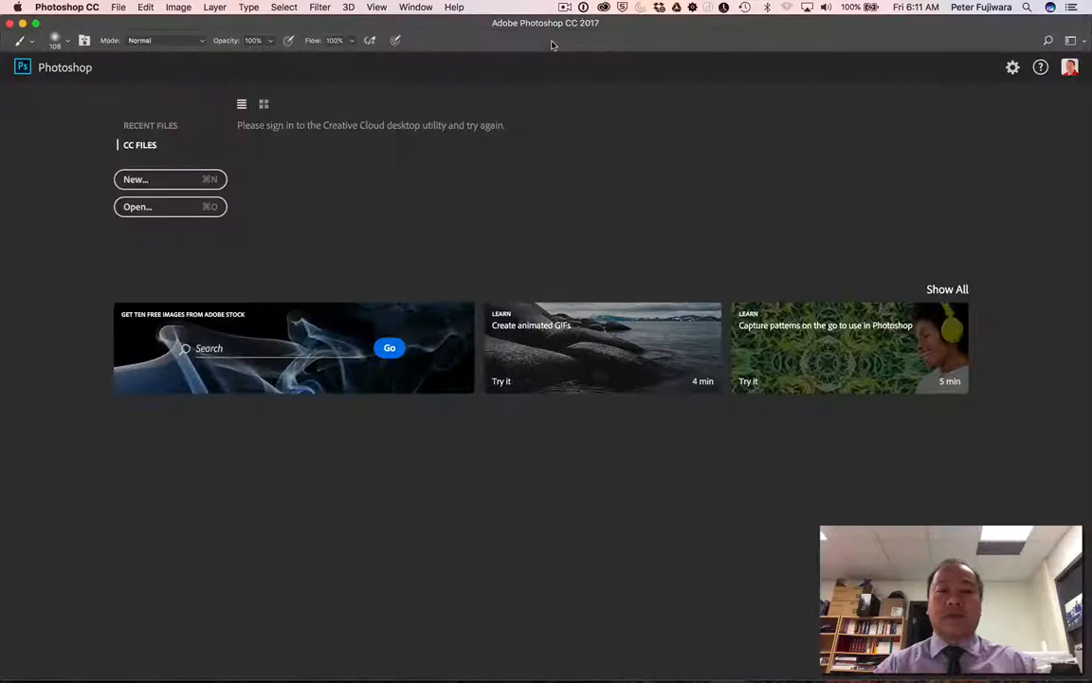
{"action": "left_click", "coordinate": [119, 7]}
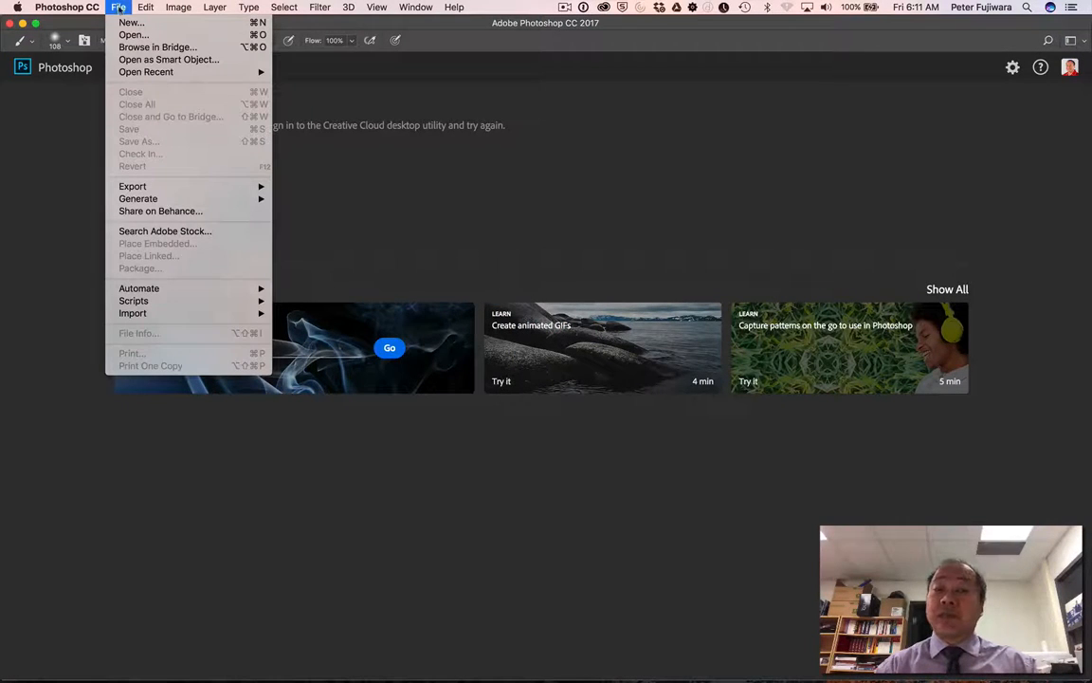
{"action": "left_click", "coordinate": [133, 35]}
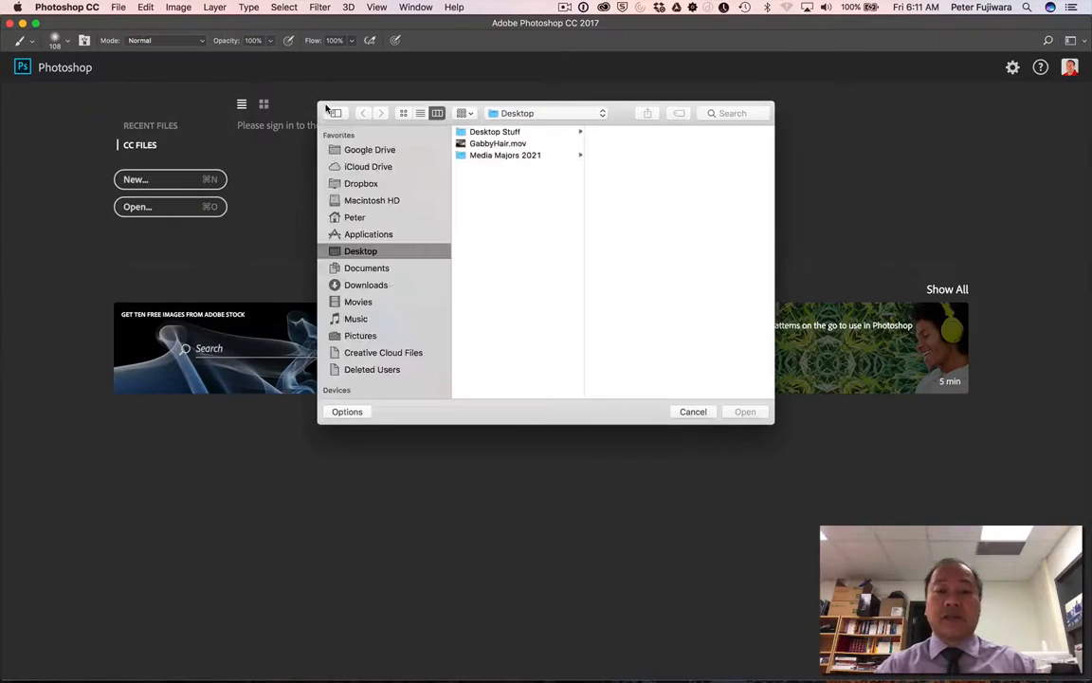
{"action": "left_click", "coordinate": [484, 144]}
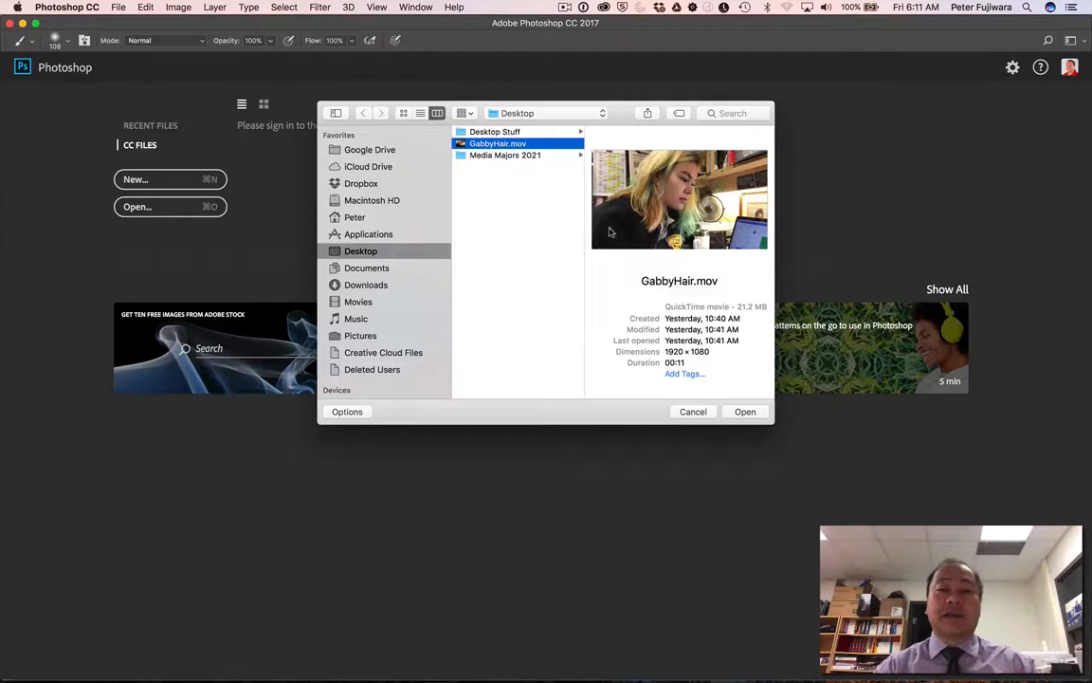
{"action": "left_click", "coordinate": [746, 412]}
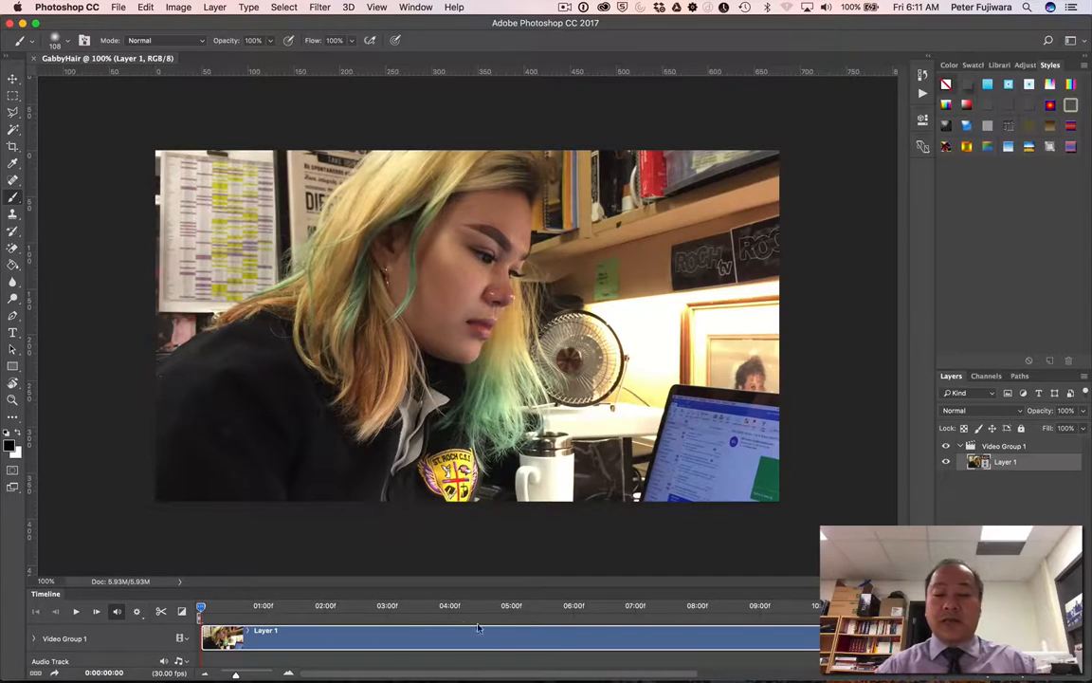
Play the start of the video and park the playhead at 0:00:03:10 on the frame for the still
{"action": "key", "text": "space"}
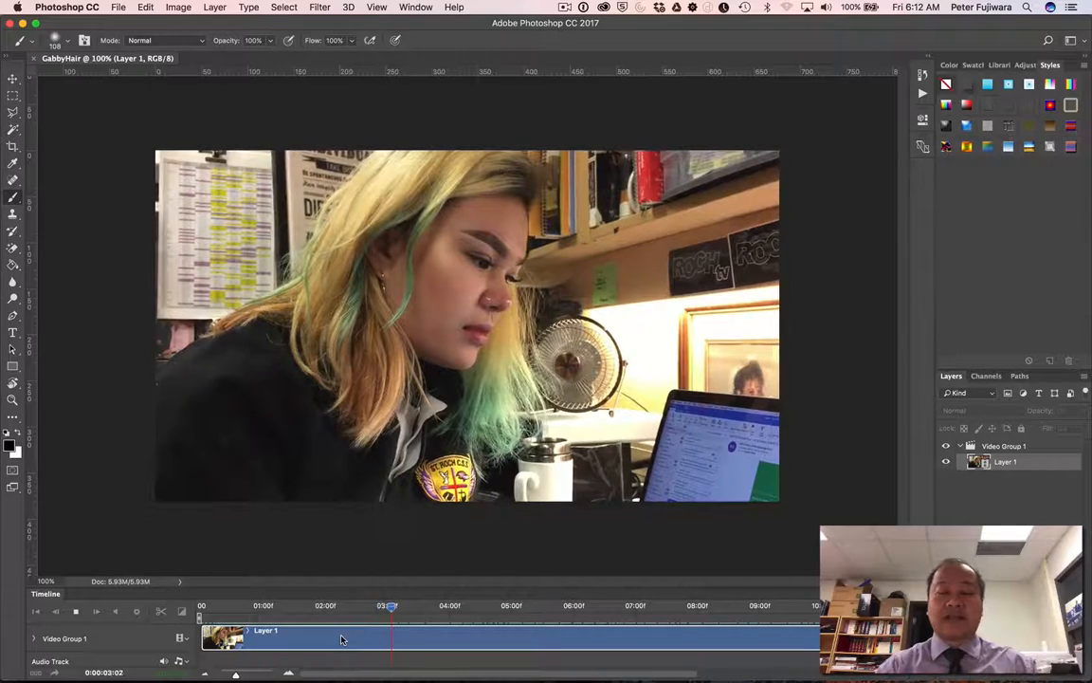
{"action": "key", "text": "space"}
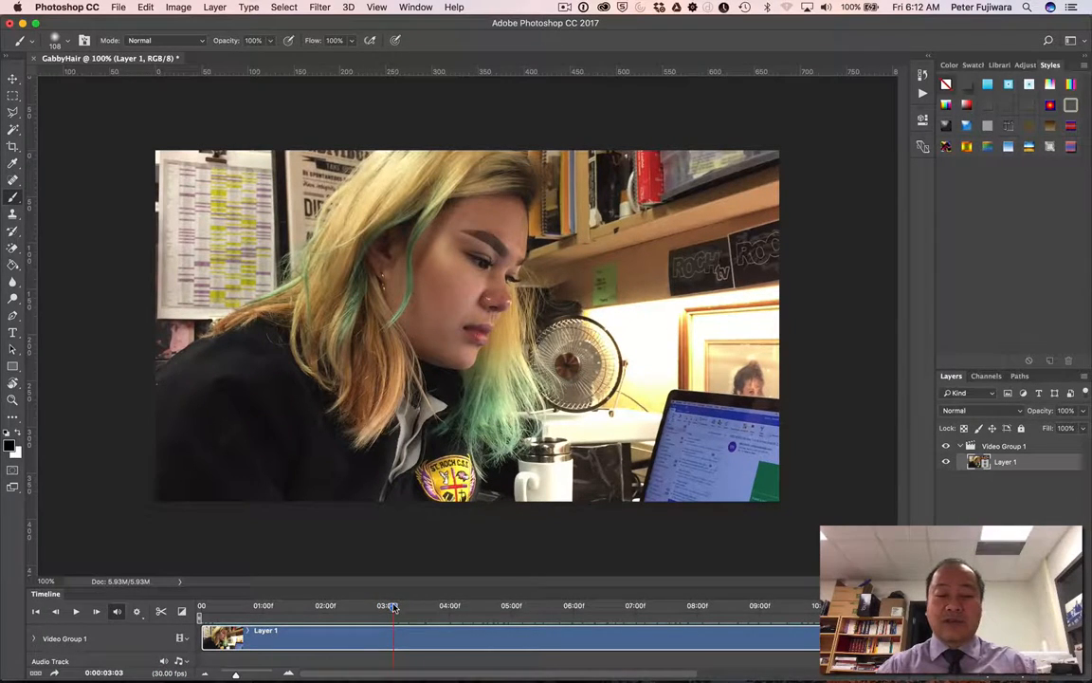
{"action": "mouse_move", "coordinate": [414, 608]}
{"action": "left_mouse_down"}
{"action": "mouse_move", "coordinate": [264, 610]}
{"action": "mouse_move", "coordinate": [422, 607]}
{"action": "mouse_move", "coordinate": [271, 617]}
{"action": "mouse_move", "coordinate": [366, 614]}
{"action": "mouse_move", "coordinate": [470, 630]}
{"action": "mouse_move", "coordinate": [568, 607]}
{"action": "mouse_move", "coordinate": [755, 607]}
{"action": "mouse_move", "coordinate": [408, 616]}
{"action": "left_mouse_up"}
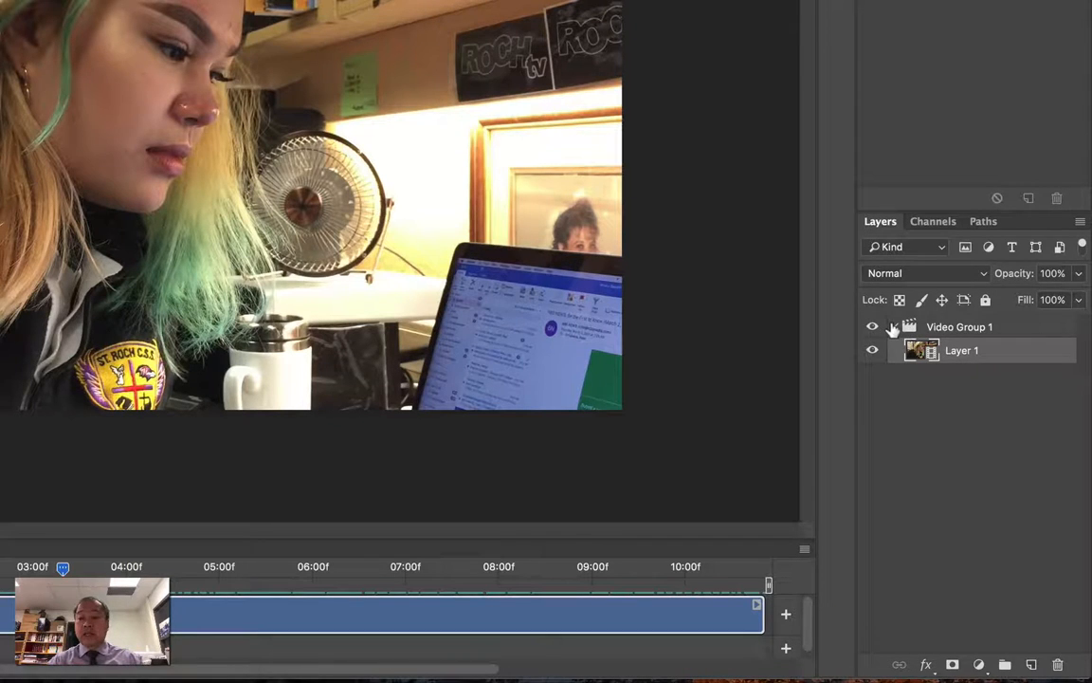
Collapse Video Group 1 and add a new empty layer above it
{"action": "left_click", "coordinate": [894, 328]}
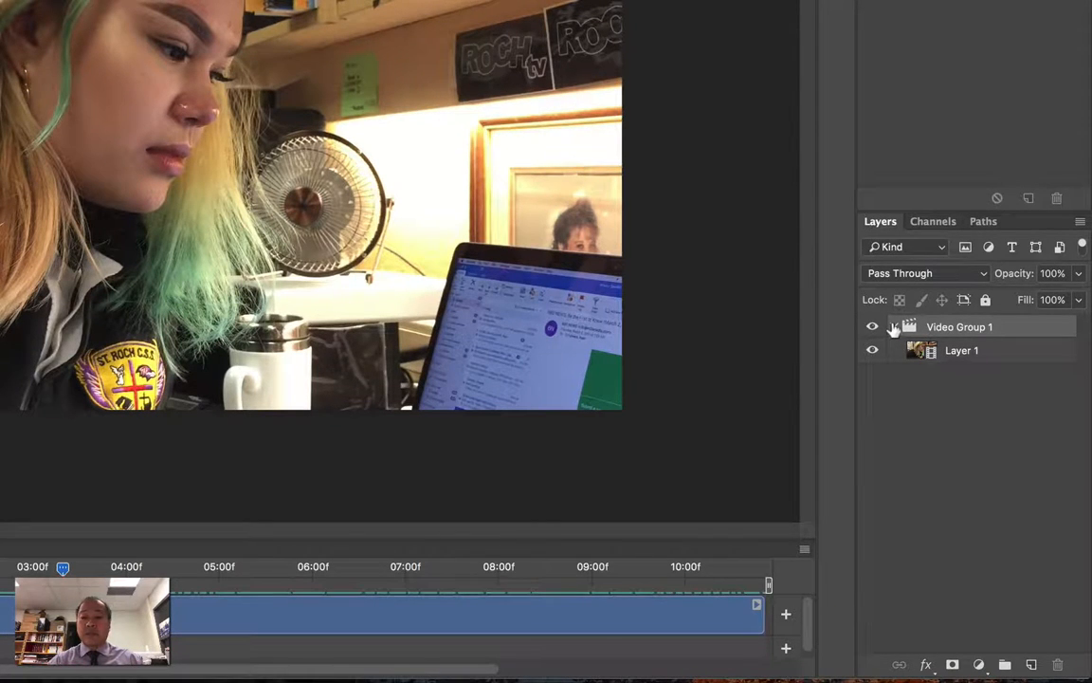
{"action": "left_click", "coordinate": [894, 327]}
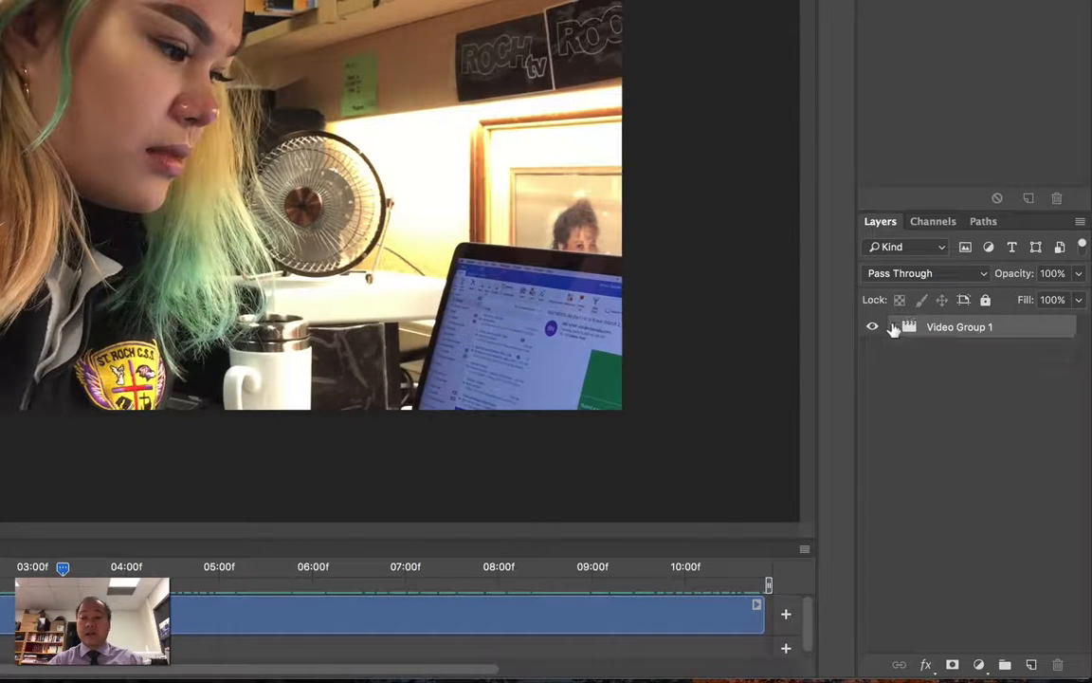
{"action": "left_click", "coordinate": [1031, 665]}
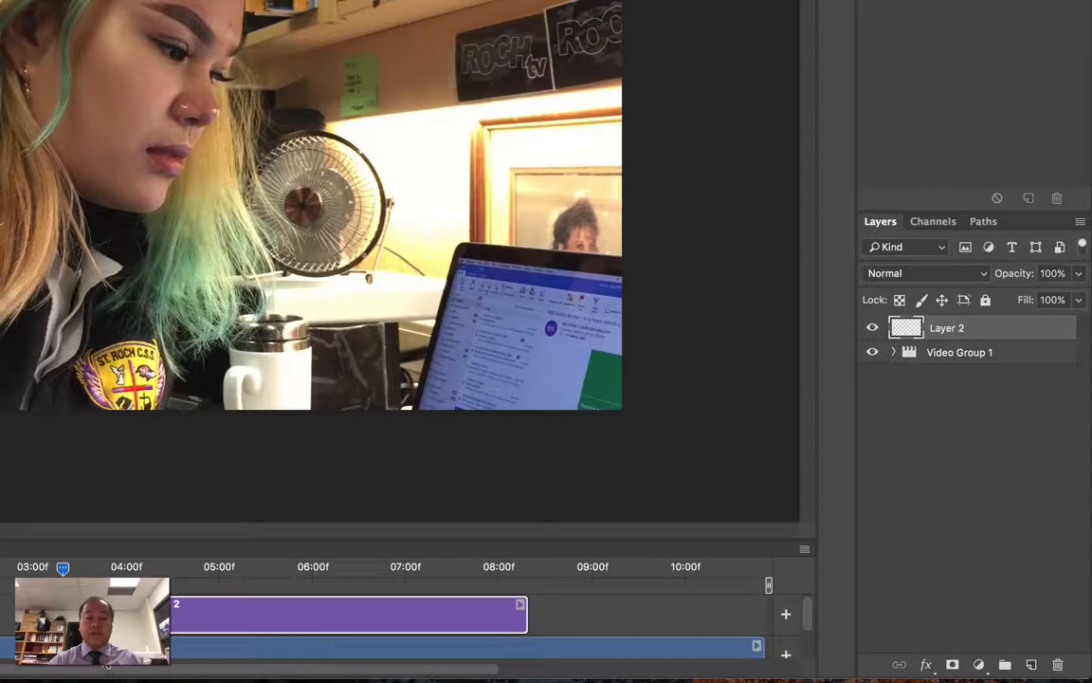
Copy the entire current frame of Layer 1 inside Video Group 1 and paste it into the empty Layer 2
{"action": "left_click", "coordinate": [893, 353]}
{"action": "left_click", "coordinate": [934, 376]}
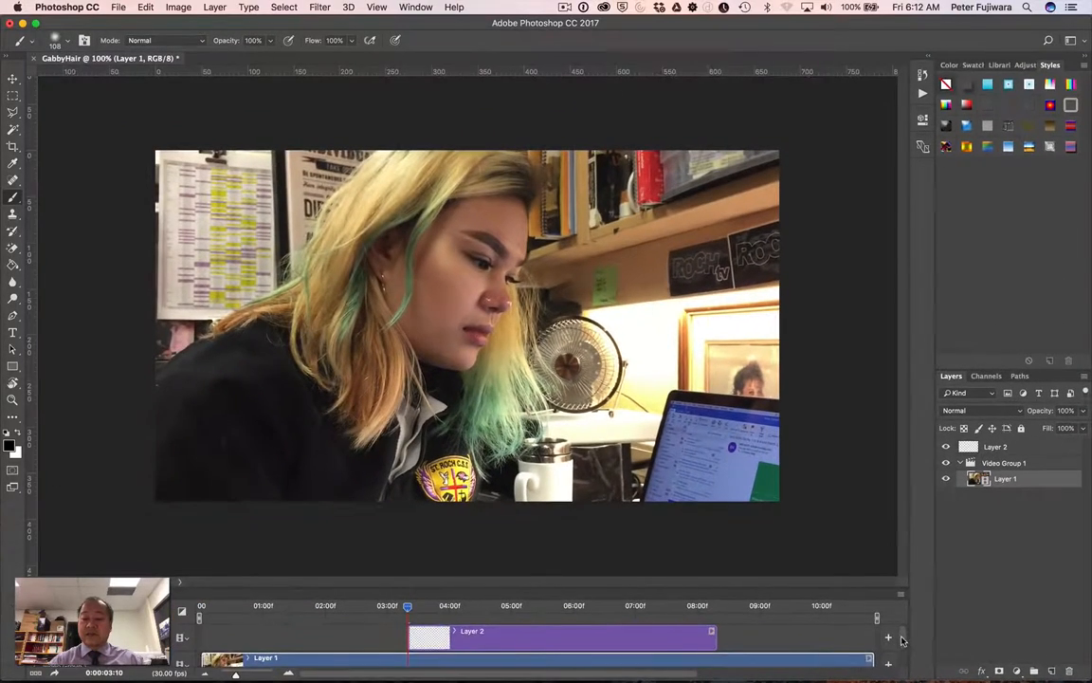
{"action": "left_click_drag", "start_coordinate": [877, 635], "coordinate": [877, 656]}
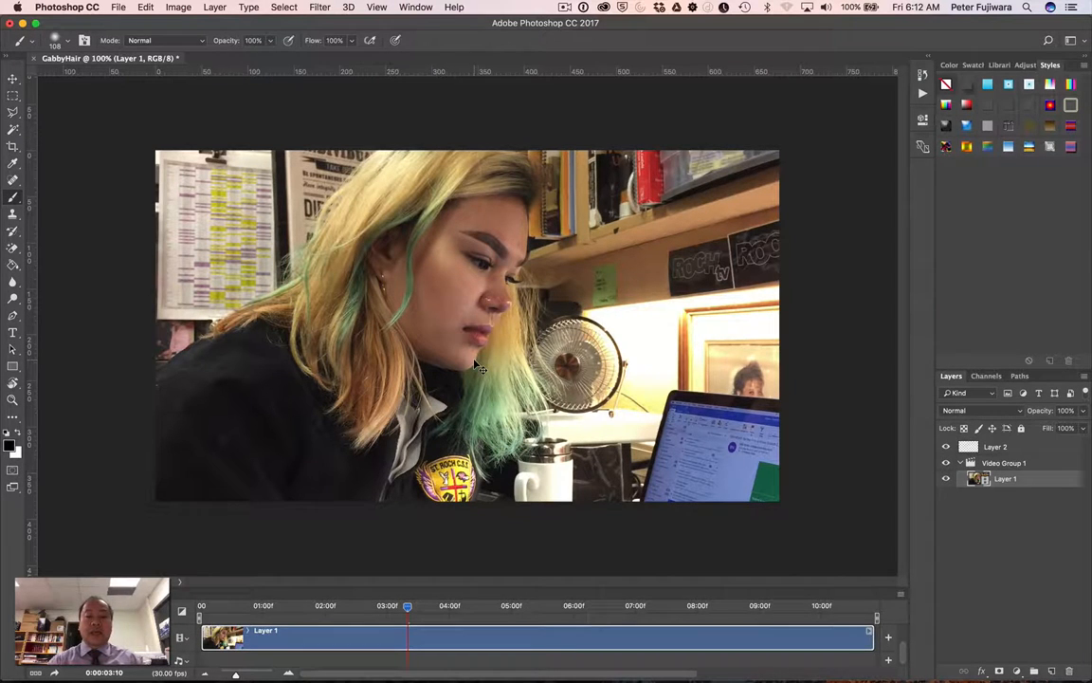
{"action": "key", "text": "super+a"}
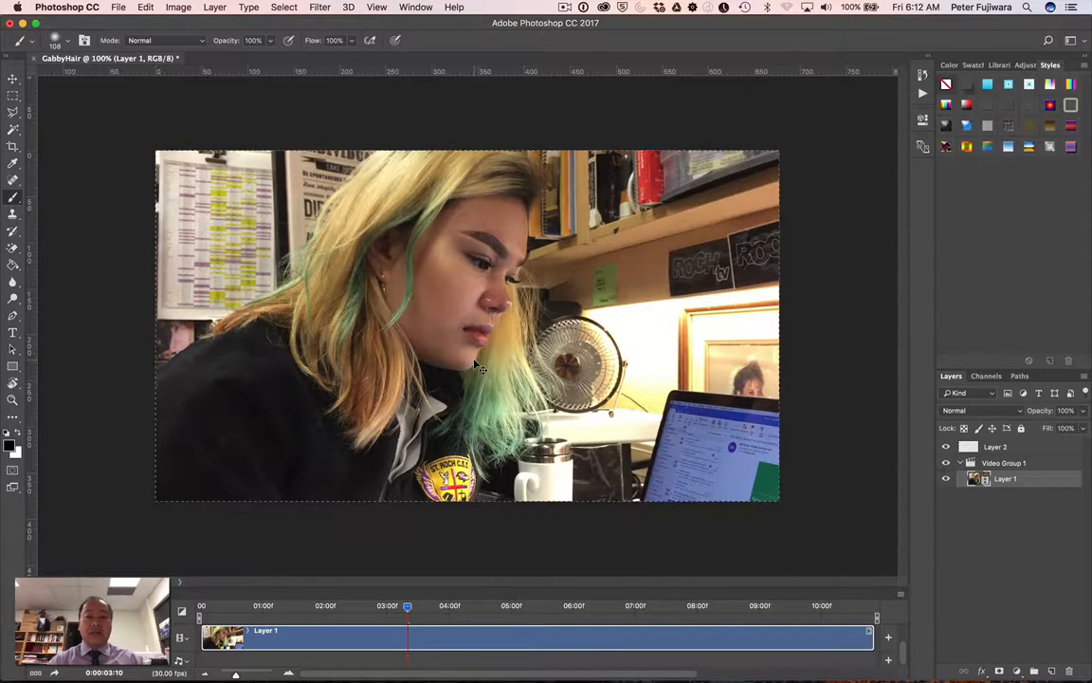
{"action": "left_click", "coordinate": [1007, 446]}
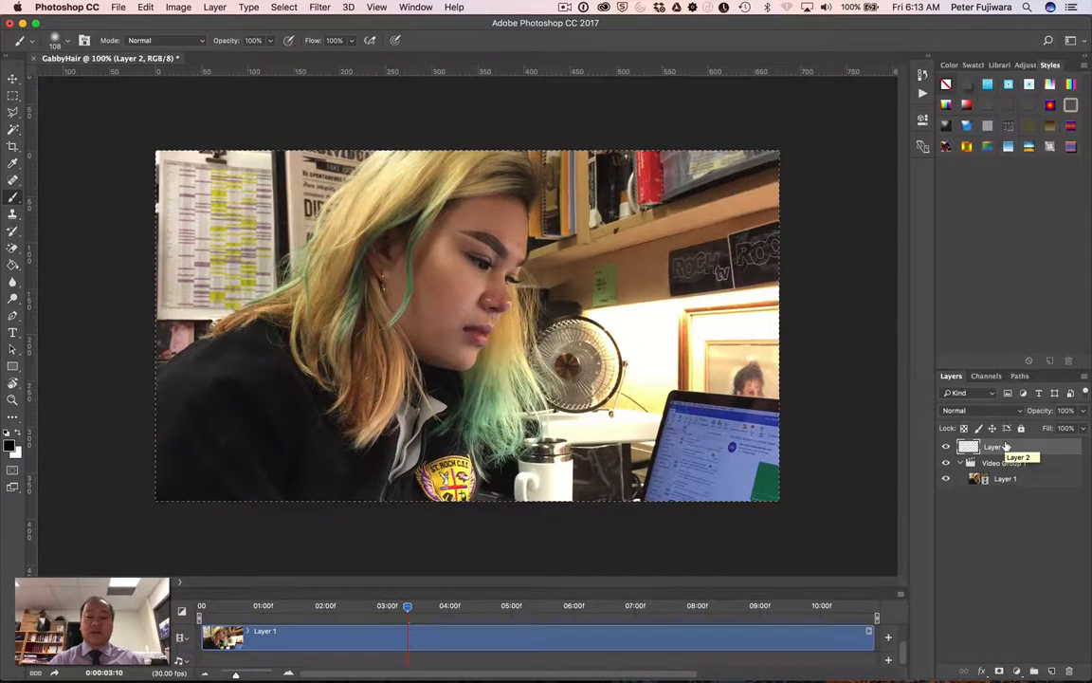
{"action": "key", "text": "super+v"}
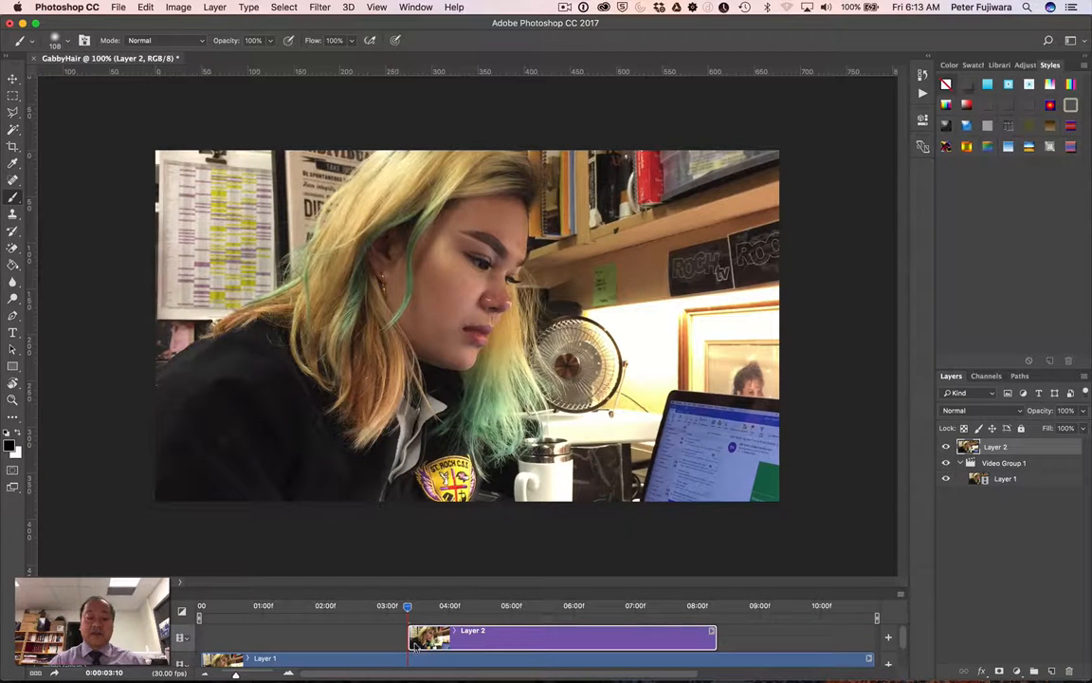
Extend the Layer 2 clip to span the full length of the Layer 1 video, and play the timeline to check it
{"action": "left_click_drag", "start_coordinate": [408, 640], "coordinate": [201, 640]}
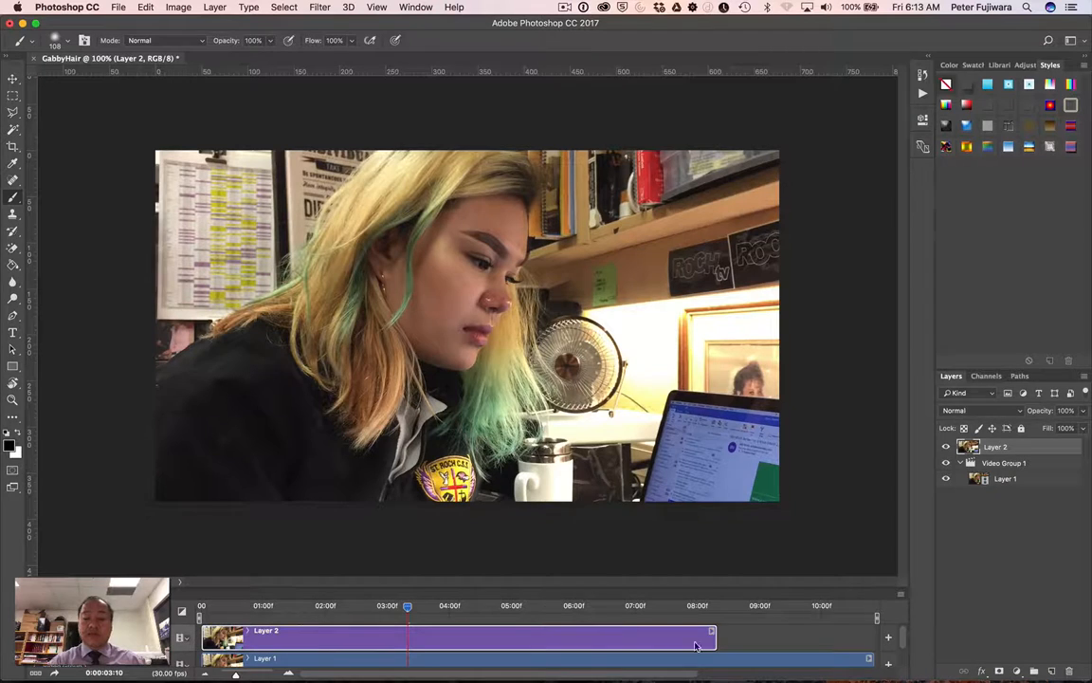
{"action": "left_click_drag", "start_coordinate": [713, 640], "coordinate": [870, 640]}
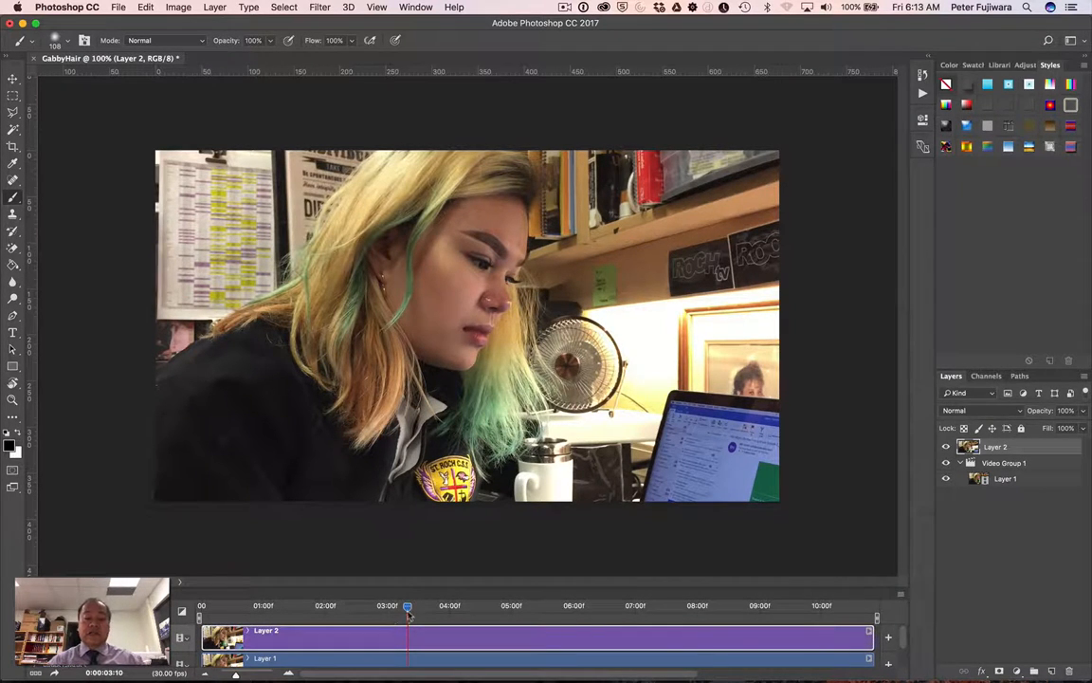
{"action": "key", "text": "space"}
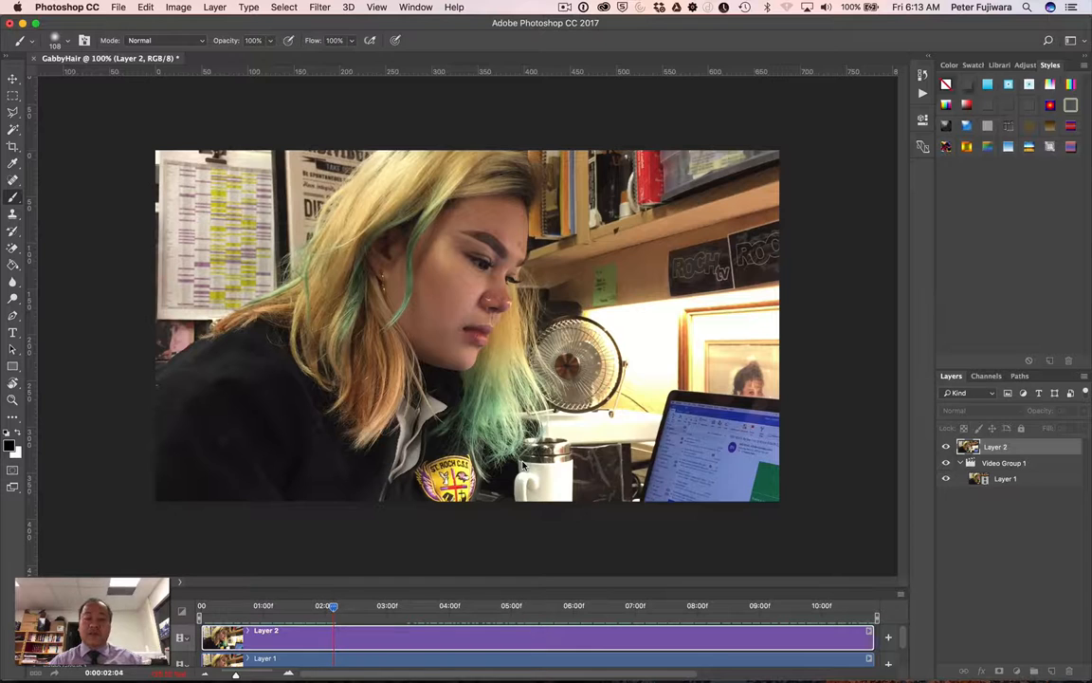
{"action": "key", "text": "space"}
{"action": "key", "text": "space"}
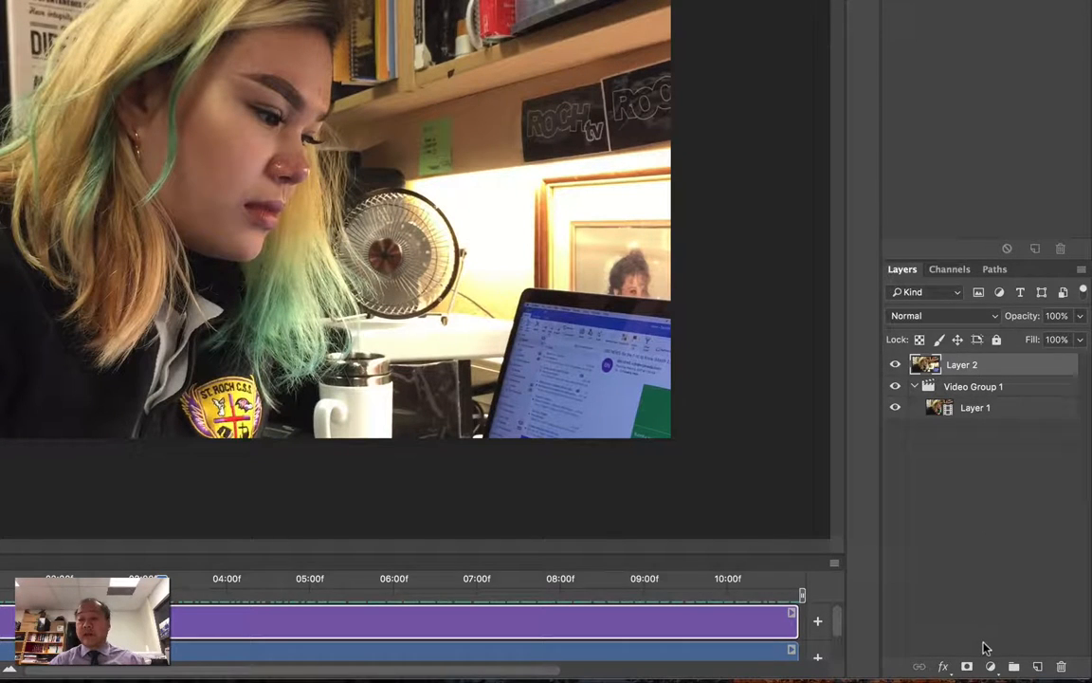
Add a layer mask to Layer 2 and hide Layer 1
{"action": "left_click", "coordinate": [966, 668]}
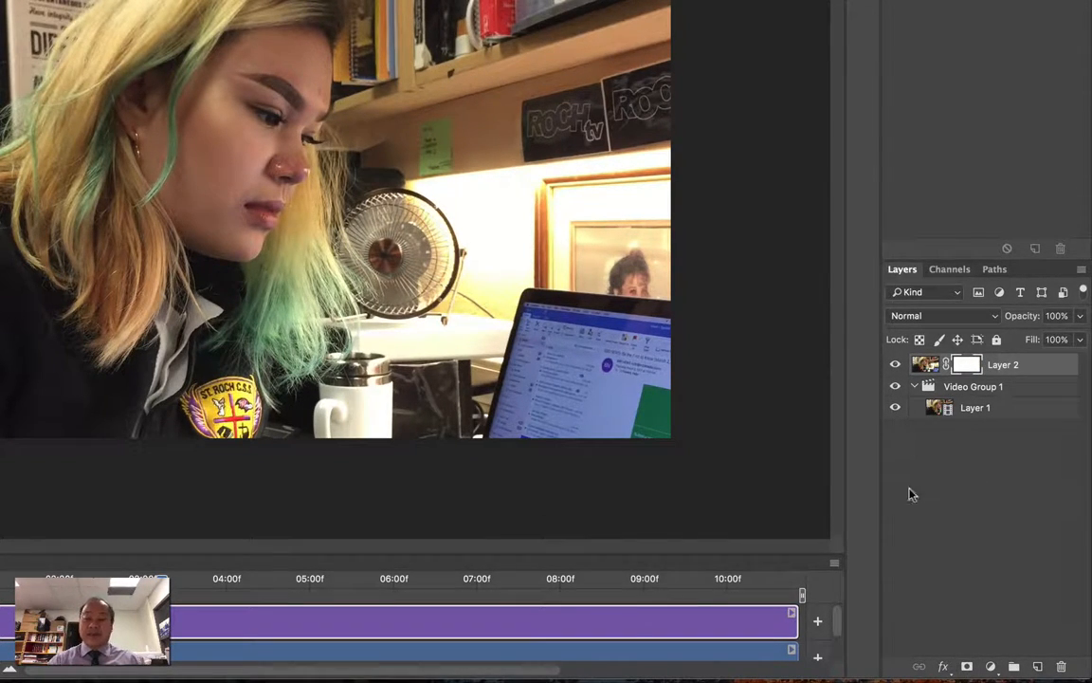
{"action": "left_click", "coordinate": [897, 411]}
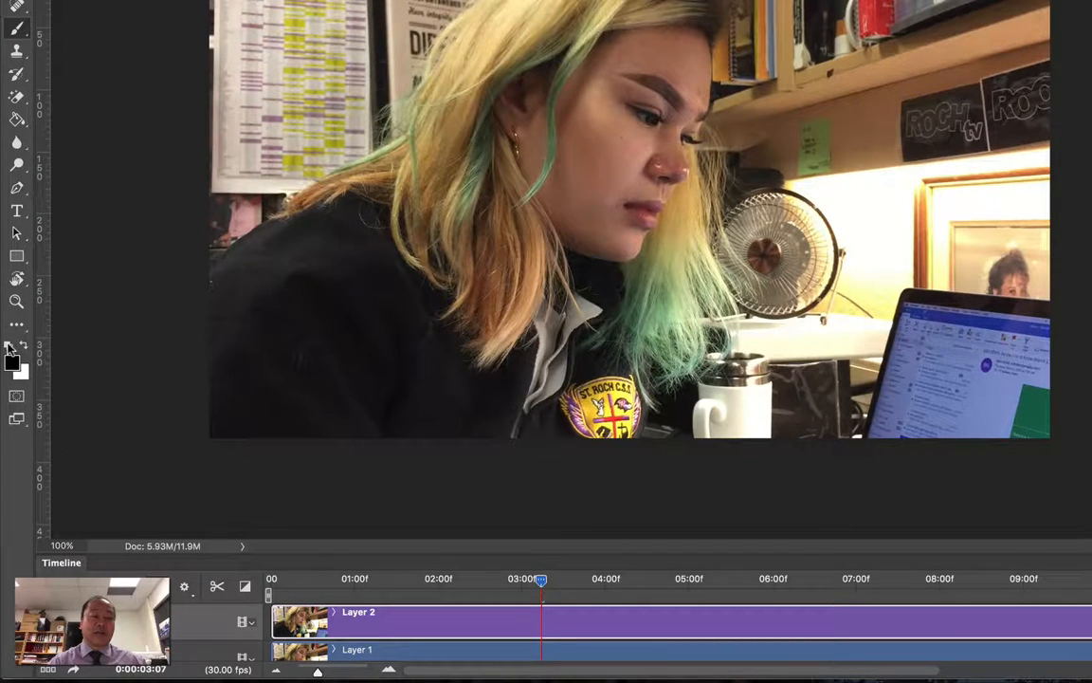
Paint black on Layer 2's mask over the green hair hanging in front of the face, using a 108 px brush at 0% hardness
{"action": "left_click", "coordinate": [21, 345]}
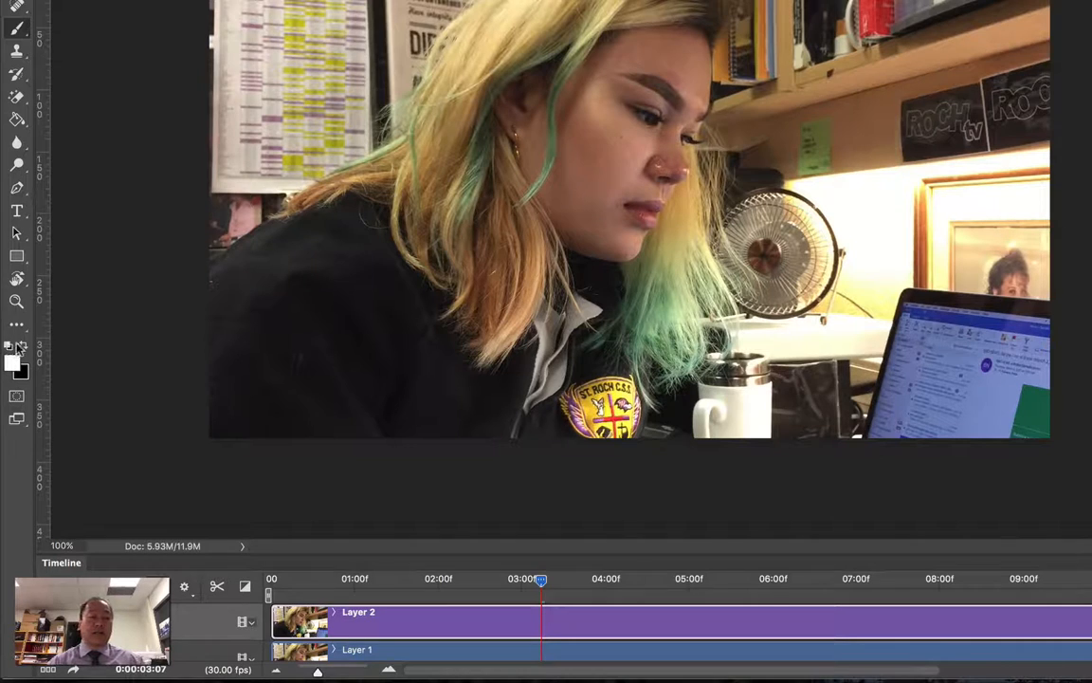
{"action": "left_click", "coordinate": [27, 344]}
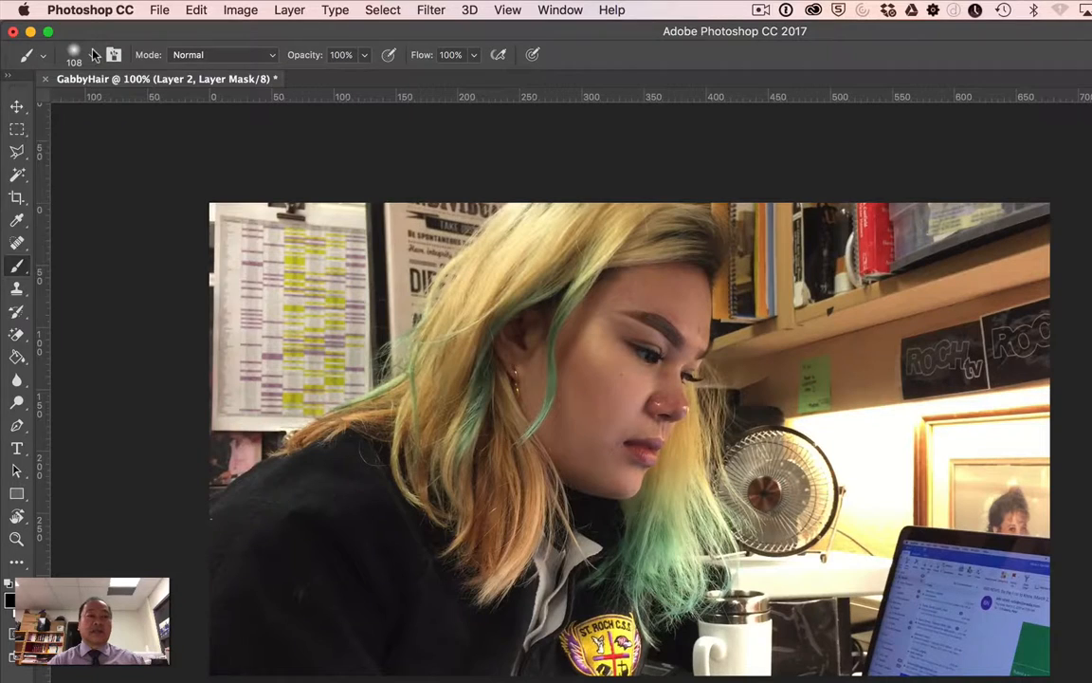
{"action": "left_click", "coordinate": [92, 55]}
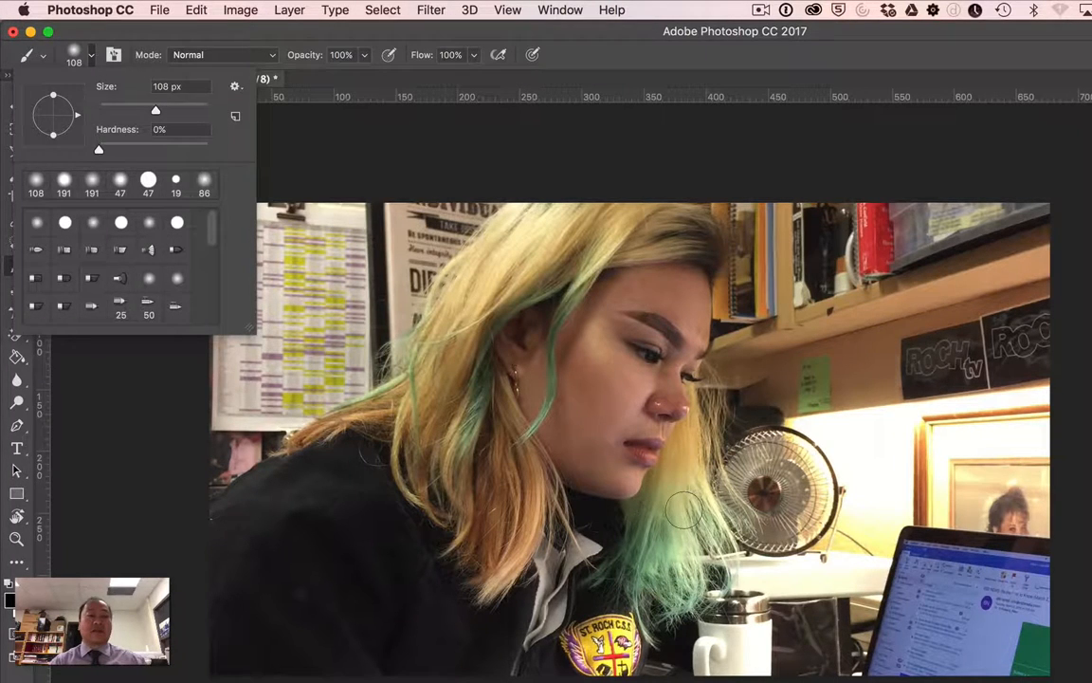
{"action": "mouse_move", "coordinate": [704, 464]}
{"action": "left_mouse_down"}
{"action": "mouse_move", "coordinate": [688, 492]}
{"action": "mouse_move", "coordinate": [699, 472]}
{"action": "mouse_move", "coordinate": [717, 492]}
{"action": "mouse_move", "coordinate": [727, 478]}
{"action": "mouse_move", "coordinate": [746, 528]}
{"action": "mouse_move", "coordinate": [718, 517]}
{"action": "mouse_move", "coordinate": [720, 581]}
{"action": "mouse_move", "coordinate": [698, 603]}
{"action": "mouse_move", "coordinate": [655, 601]}
{"action": "left_mouse_up"}
{"action": "mouse_move", "coordinate": [652, 609]}
{"action": "left_mouse_down"}
{"action": "mouse_move", "coordinate": [652, 536]}
{"action": "mouse_move", "coordinate": [637, 525]}
{"action": "mouse_move", "coordinate": [677, 497]}
{"action": "mouse_move", "coordinate": [666, 558]}
{"action": "mouse_move", "coordinate": [684, 509]}
{"action": "mouse_move", "coordinate": [675, 575]}
{"action": "mouse_move", "coordinate": [694, 544]}
{"action": "mouse_move", "coordinate": [699, 571]}
{"action": "mouse_move", "coordinate": [697, 518]}
{"action": "mouse_move", "coordinate": [673, 496]}
{"action": "mouse_move", "coordinate": [682, 482]}
{"action": "mouse_move", "coordinate": [672, 488]}
{"action": "mouse_move", "coordinate": [701, 447]}
{"action": "mouse_move", "coordinate": [723, 373]}
{"action": "mouse_move", "coordinate": [701, 459]}
{"action": "mouse_move", "coordinate": [703, 499]}
{"action": "mouse_move", "coordinate": [644, 560]}
{"action": "mouse_move", "coordinate": [639, 597]}
{"action": "mouse_move", "coordinate": [661, 573]}
{"action": "left_mouse_up"}
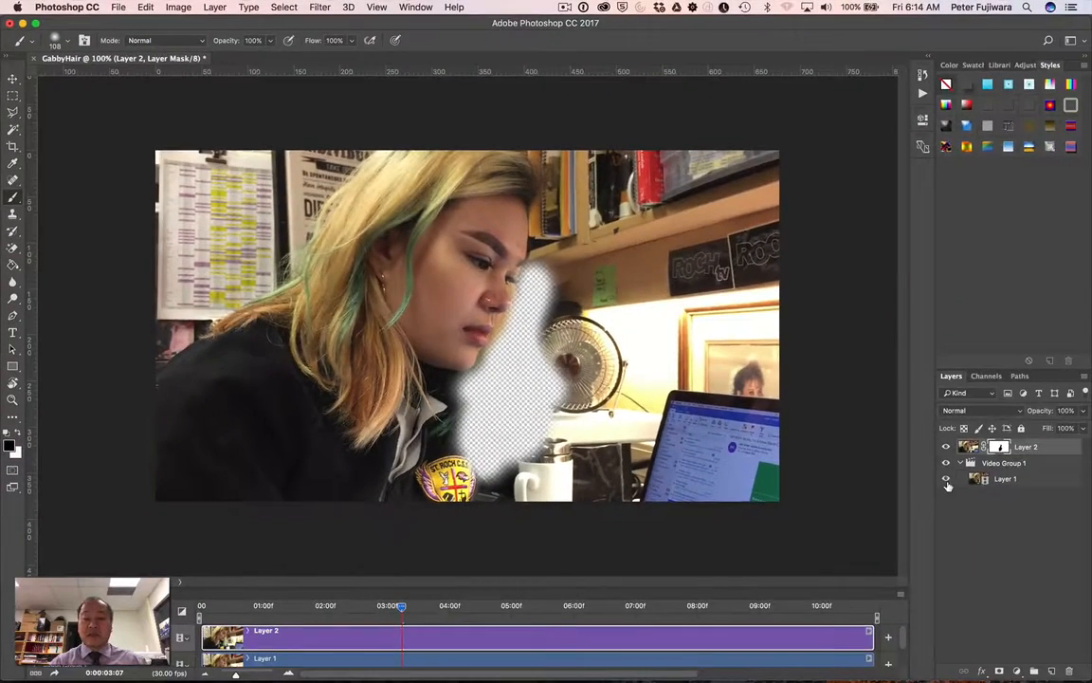
Show Layer 1 again and play the timeline to check the hair moving through the mask
{"action": "left_click", "coordinate": [947, 479]}
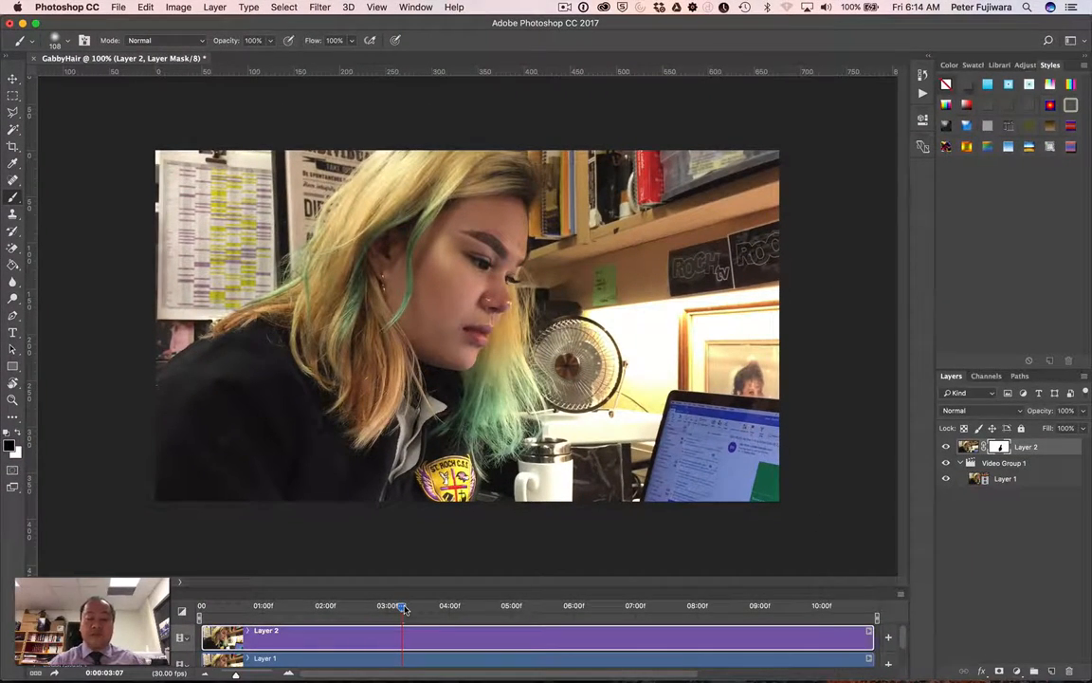
{"action": "key", "text": "space"}
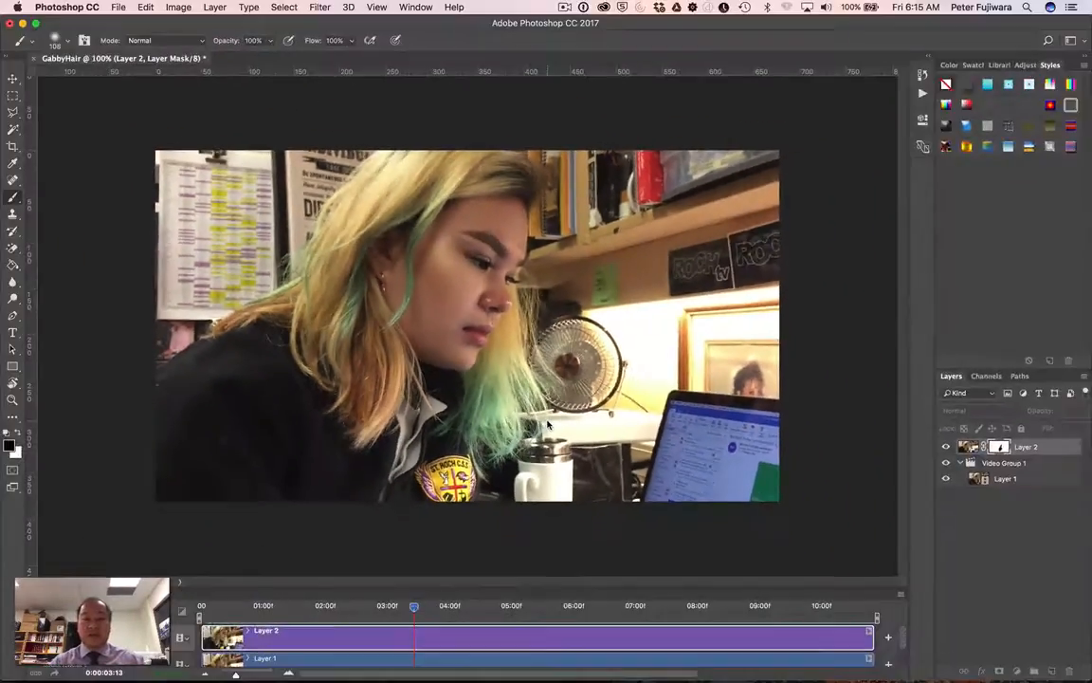
{"action": "key", "text": "space"}
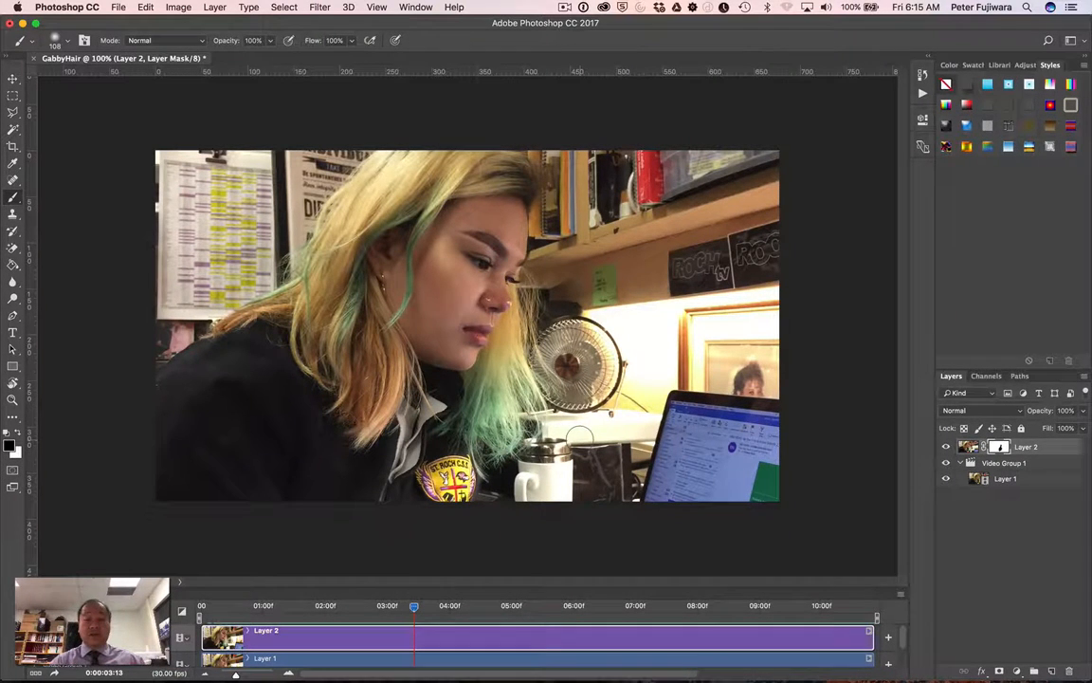
{"action": "key", "text": "space"}
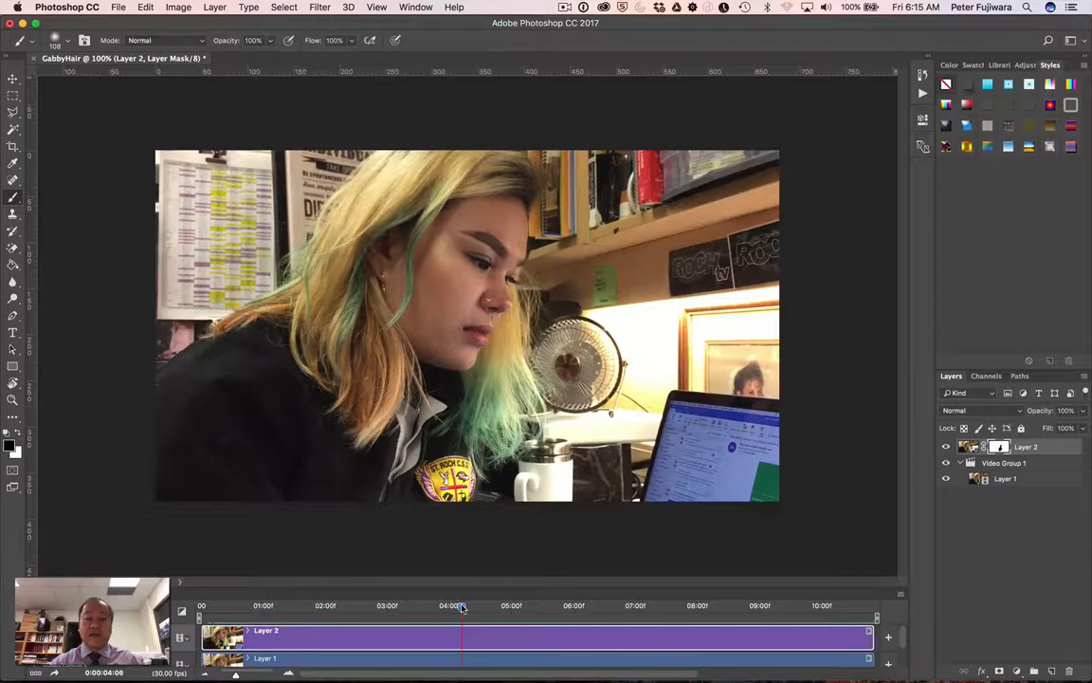
Move the playhead to 0:00:03:28 and trim the end of the Layer 2 clip to it
{"action": "left_click_drag", "start_coordinate": [460, 606], "coordinate": [445, 610]}
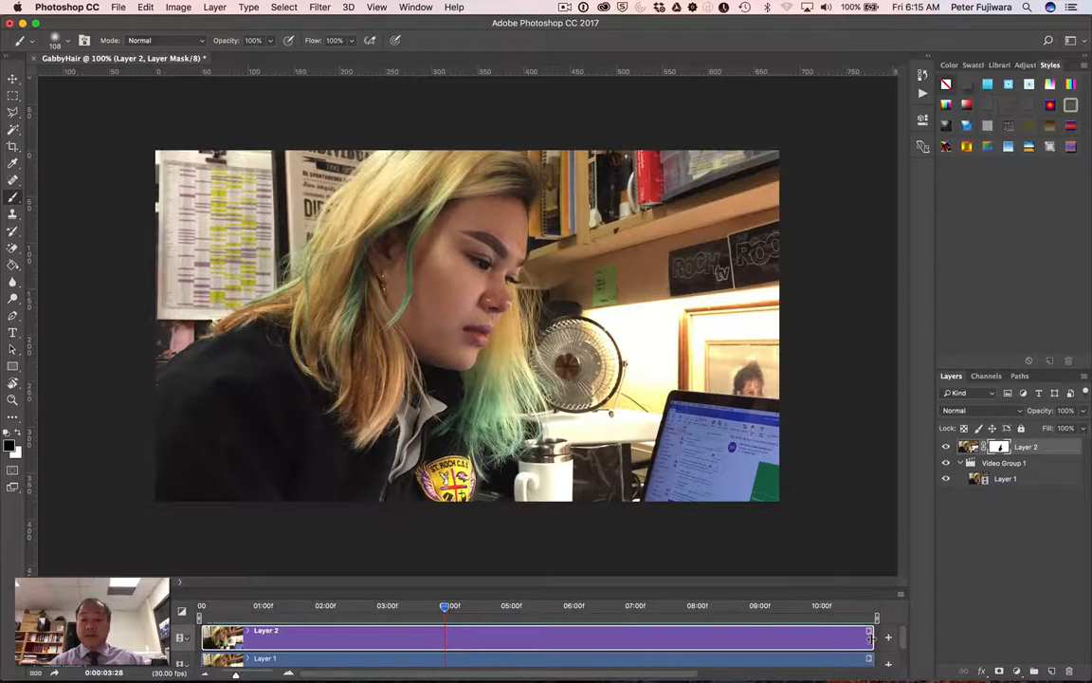
{"action": "left_click_drag", "start_coordinate": [869, 637], "coordinate": [443, 632]}
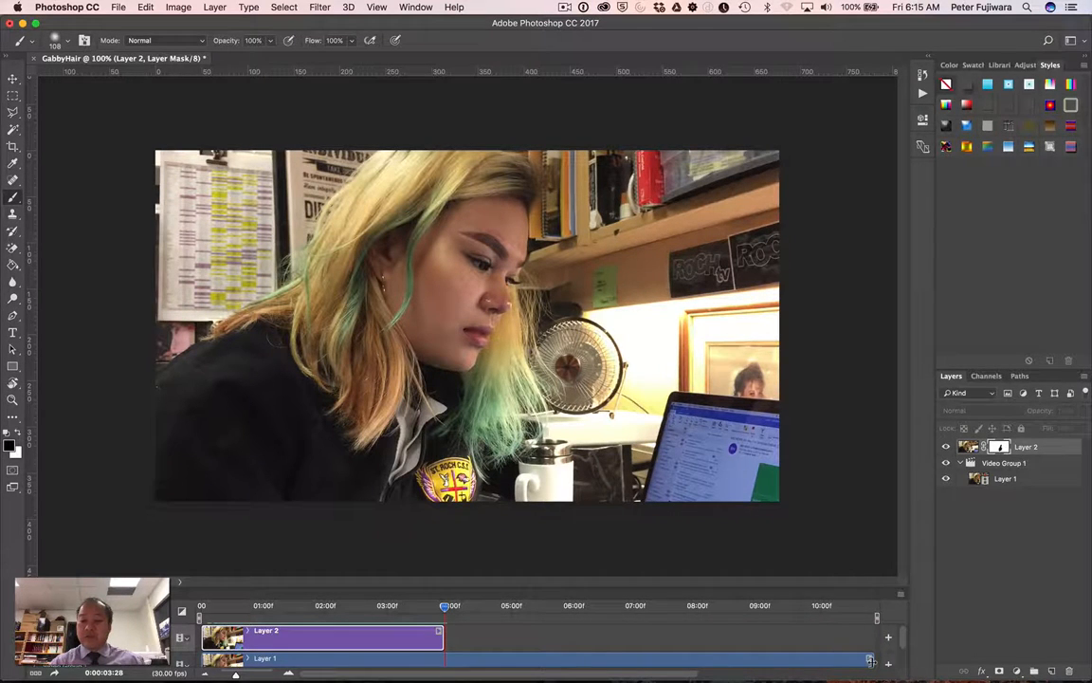
Trim the end of the Layer 1 clip to match the end of the Layer 2 clip and play the timeline
{"action": "left_click_drag", "start_coordinate": [869, 661], "coordinate": [440, 667]}
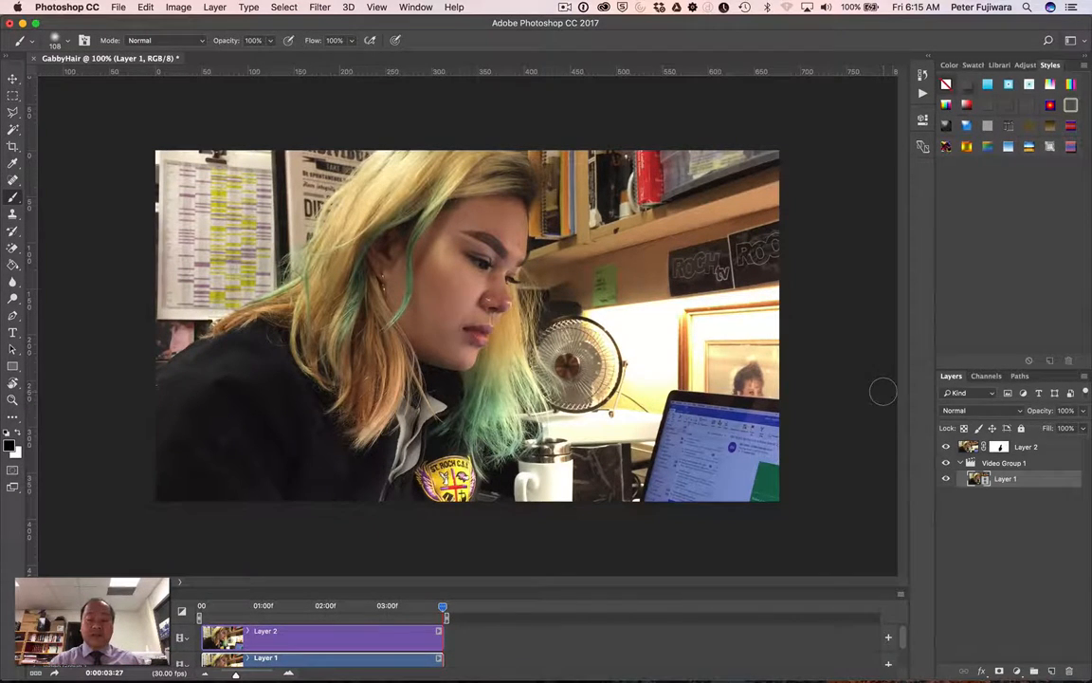
{"action": "key", "text": "space"}
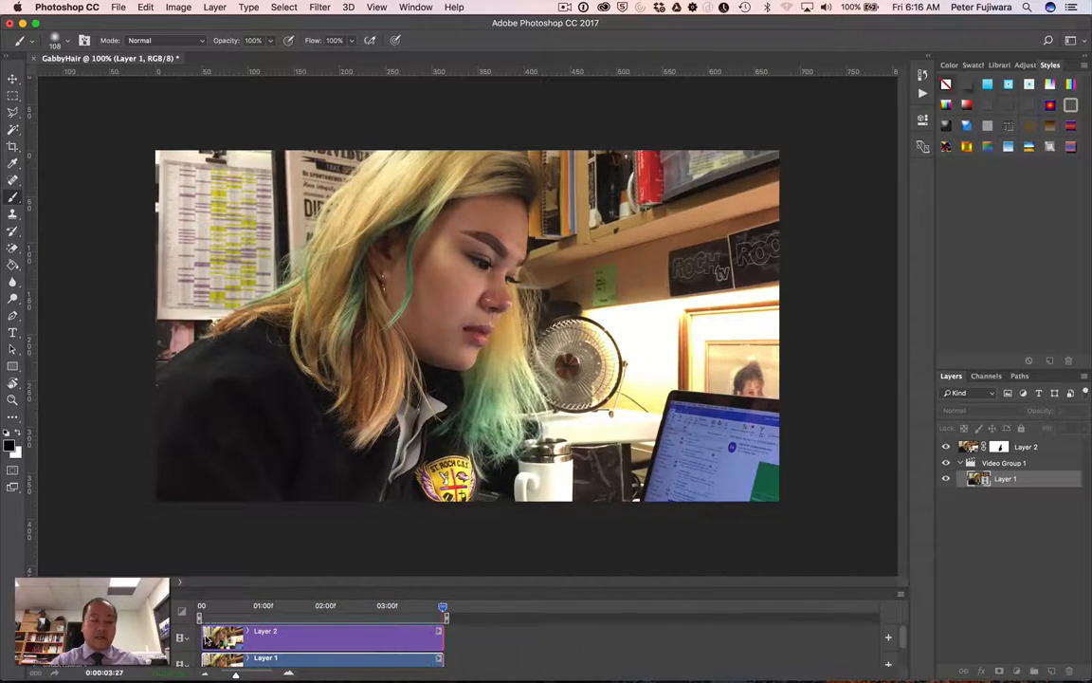
{"action": "key", "text": "space"}
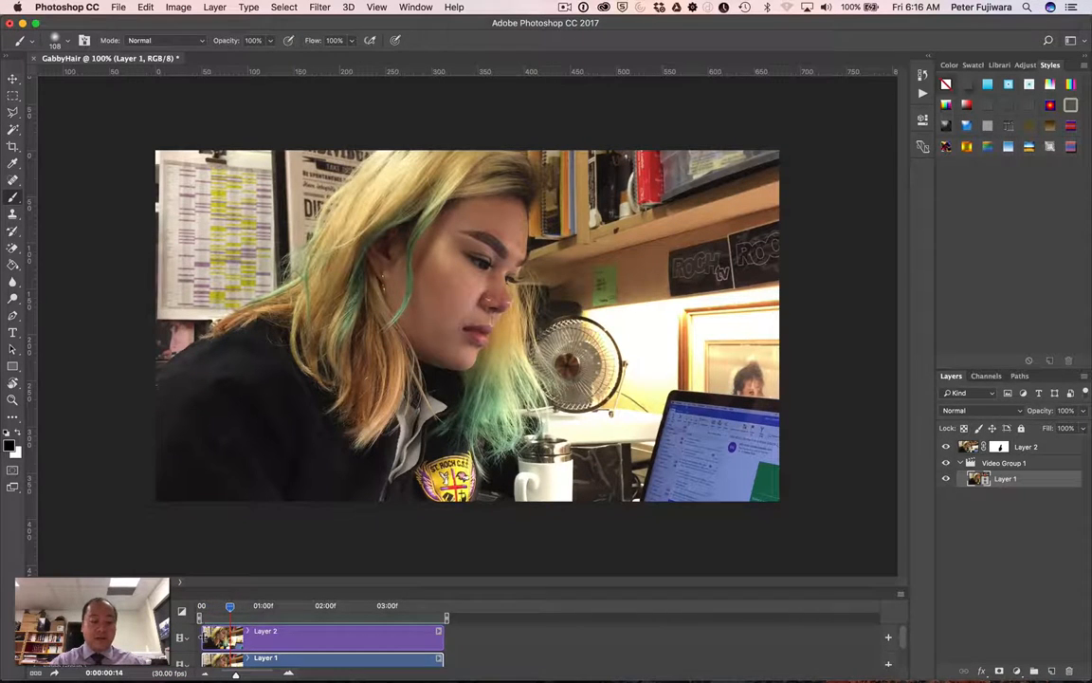
Trim the start of the Layer 2 and Layer 1 clips to 0:00:00:14 and play the shortened timeline from the beginning
{"action": "mouse_move", "coordinate": [213, 633]}
{"action": "left_mouse_down"}
{"action": "mouse_move", "coordinate": [242, 634]}
{"action": "mouse_move", "coordinate": [203, 659]}
{"action": "mouse_move", "coordinate": [281, 643]}
{"action": "mouse_move", "coordinate": [253, 643]}
{"action": "mouse_move", "coordinate": [200, 614]}
{"action": "left_mouse_up"}
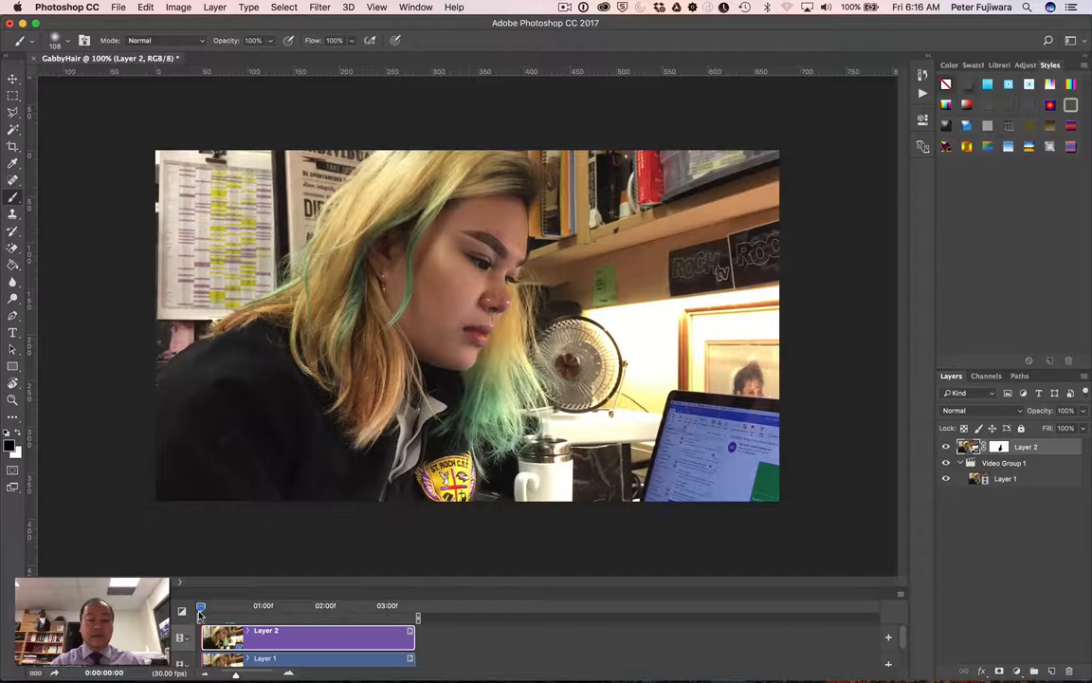
{"action": "key", "text": "space"}
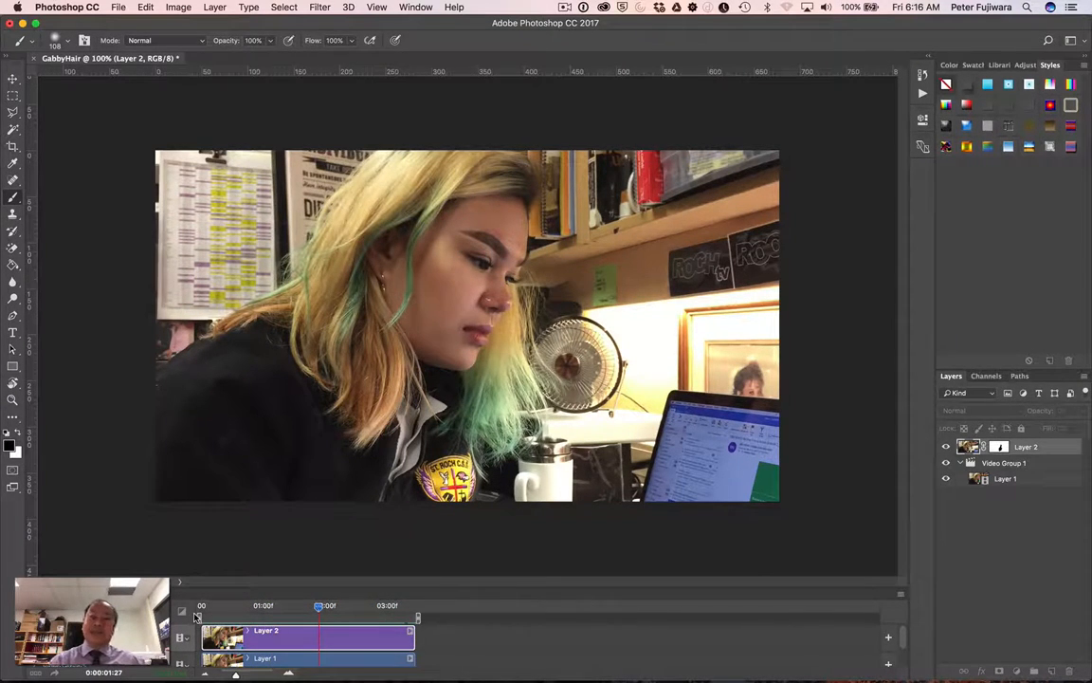
{"action": "key", "text": "space"}
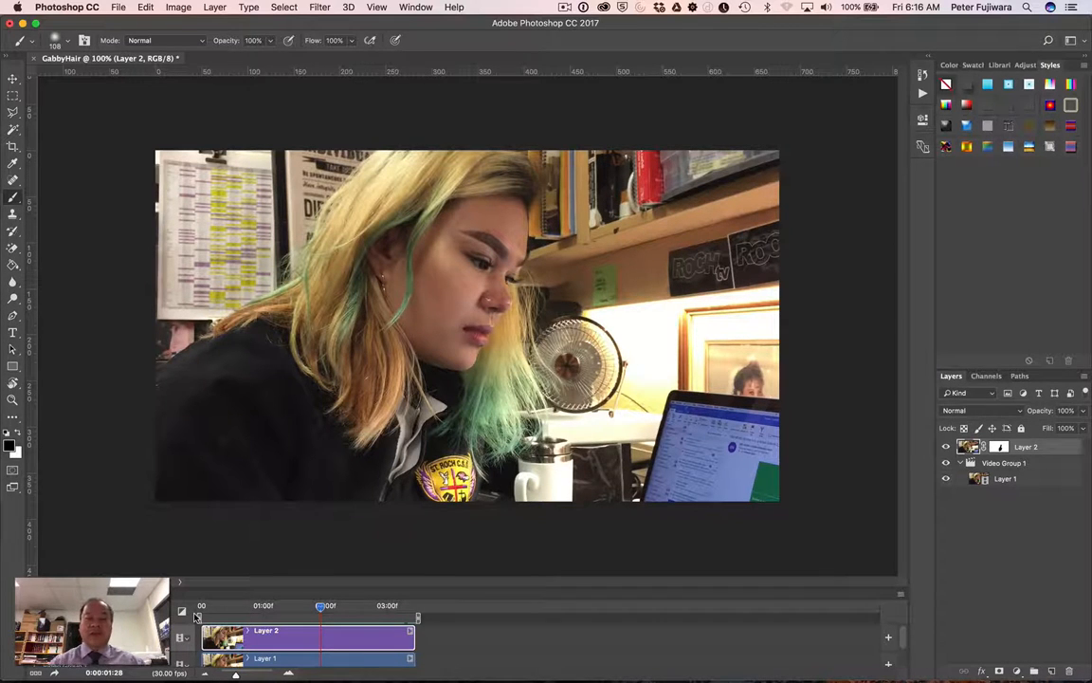
Set up a Save for Web (Legacy) export with the GIF 128 Dithered preset and looping set to Forever
{"action": "left_click", "coordinate": [125, 8]}
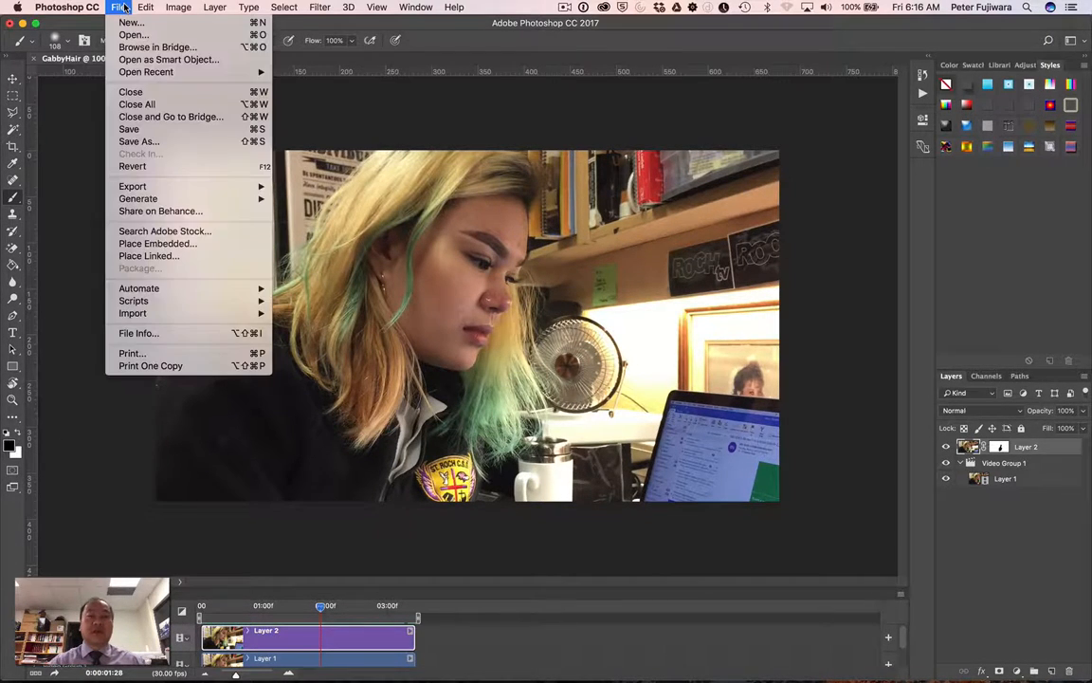
{"action": "mouse_move", "coordinate": [166, 186]}
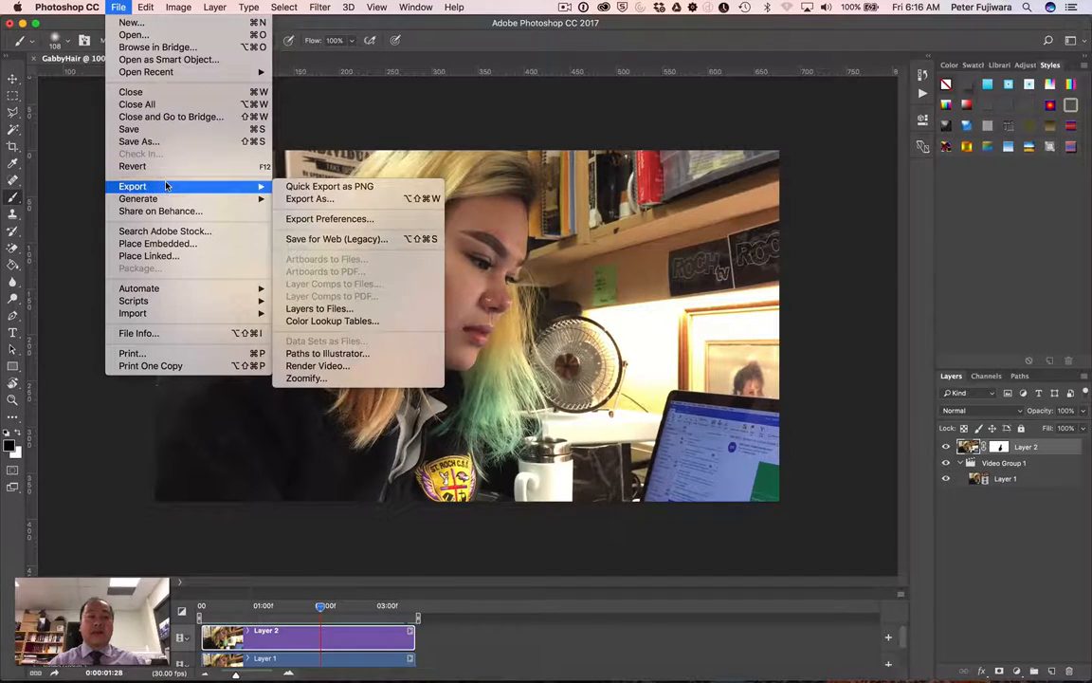
{"action": "left_click", "coordinate": [336, 239]}
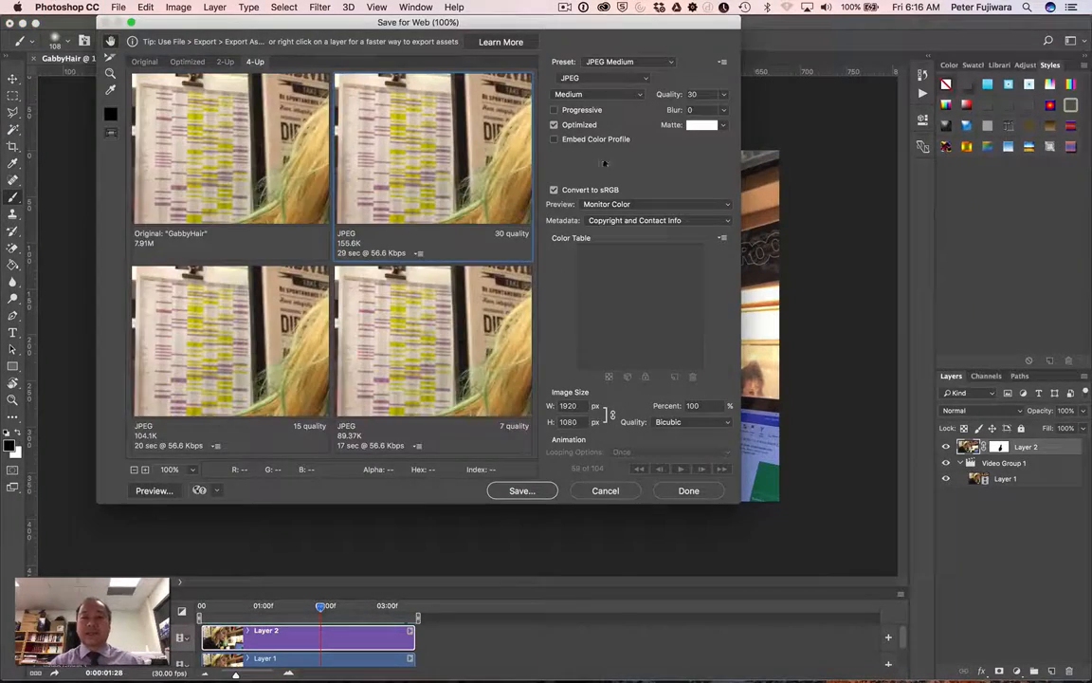
{"action": "left_click", "coordinate": [659, 63]}
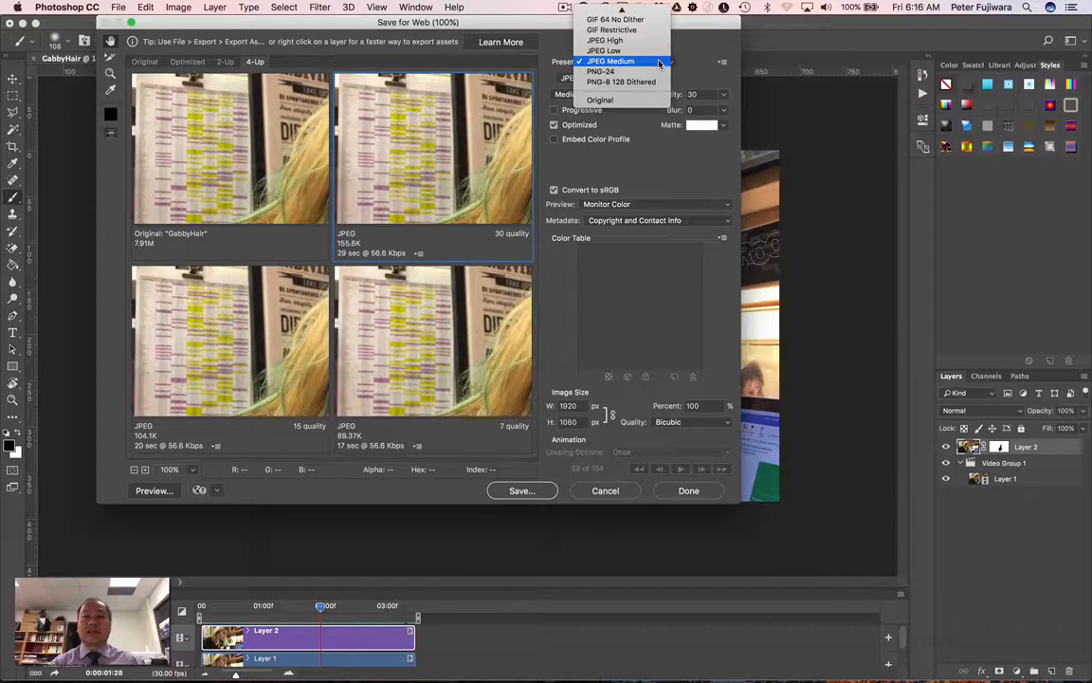
{"action": "mouse_move", "coordinate": [652, 14]}
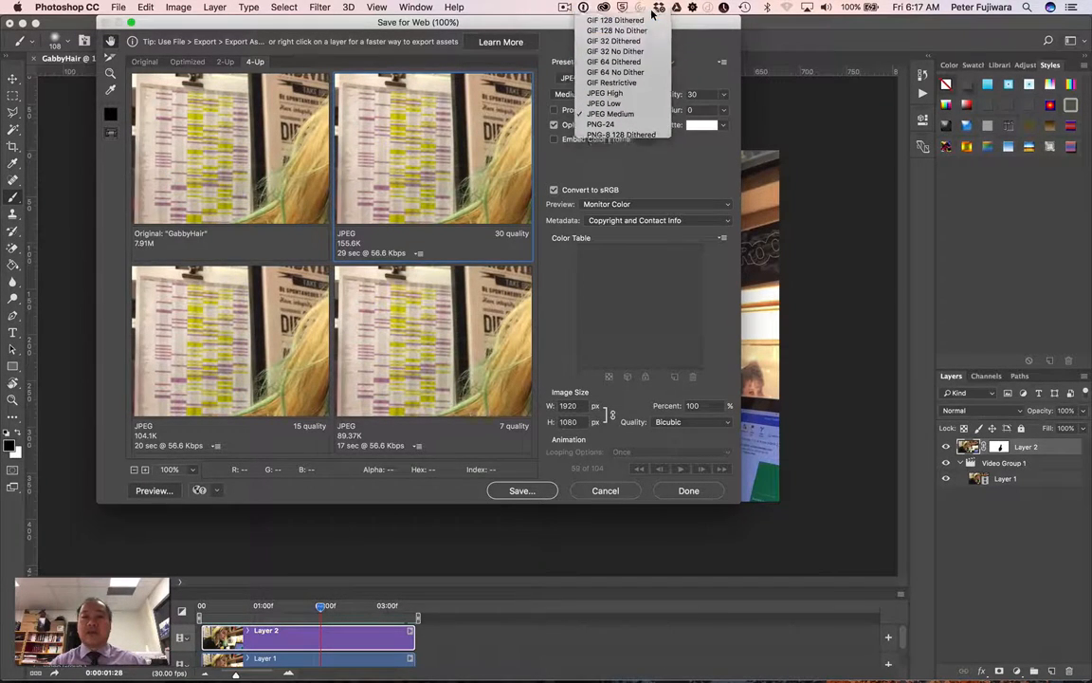
{"action": "left_click", "coordinate": [651, 12]}
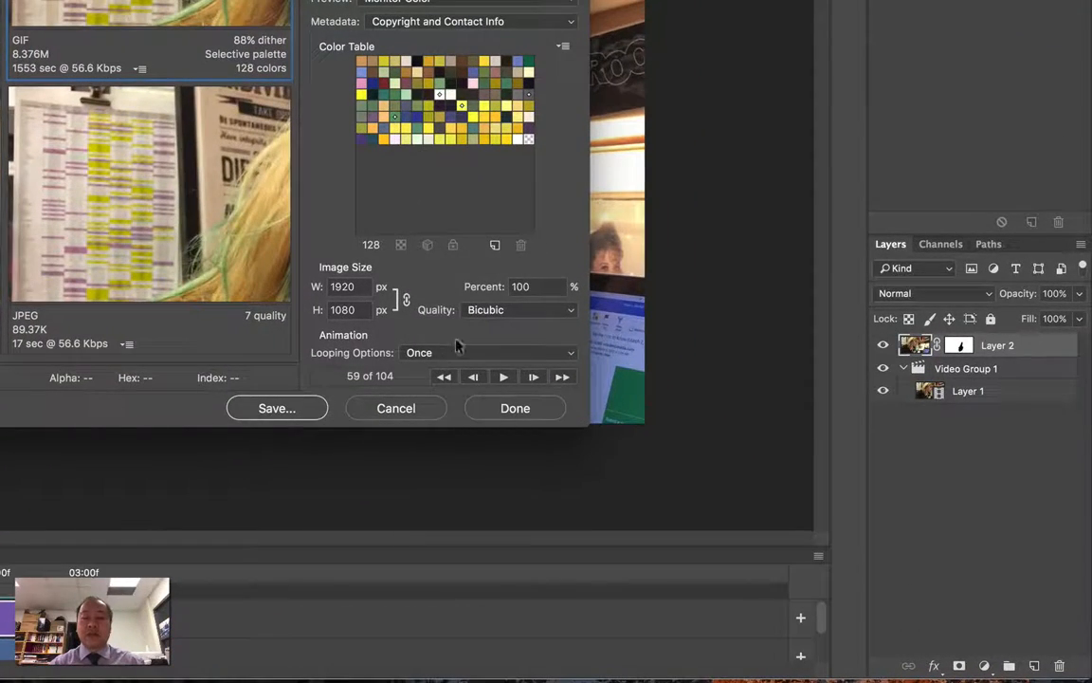
{"action": "left_click", "coordinate": [451, 354]}
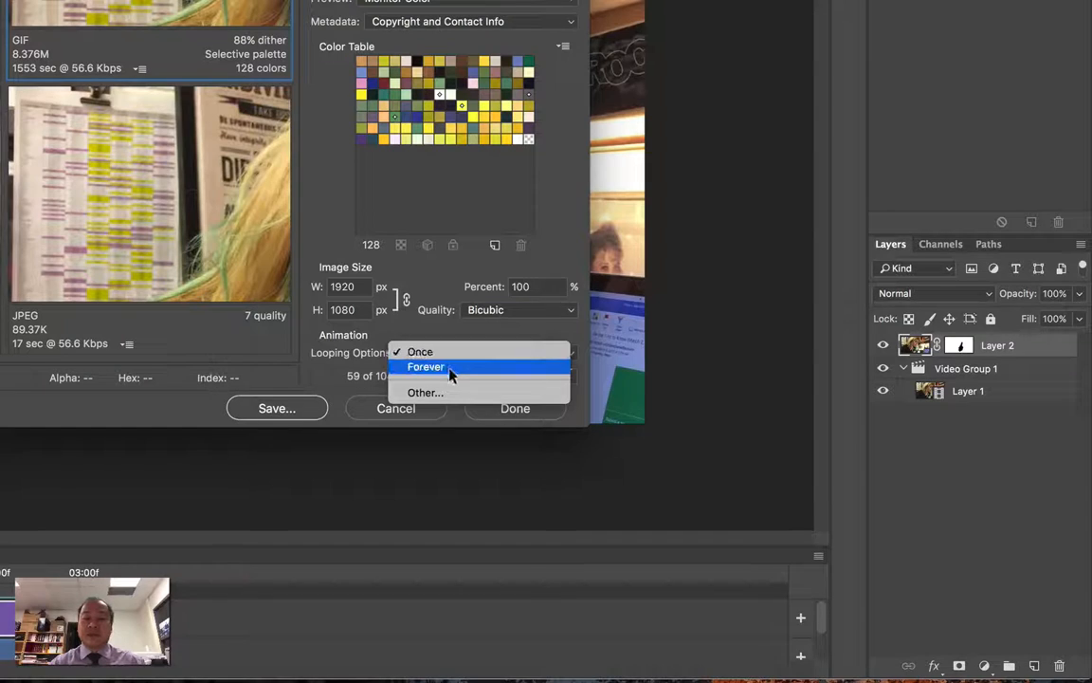
{"action": "left_click", "coordinate": [451, 367]}
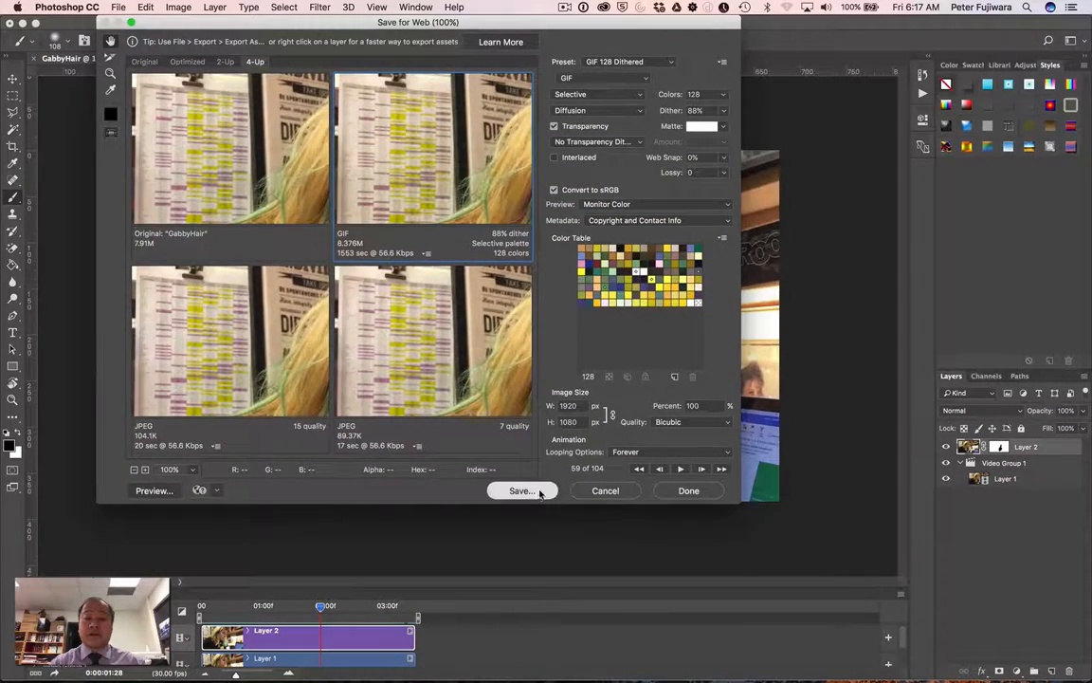
Save the optimized animation as GabbyHair.gif on the Desktop
{"action": "left_click", "coordinate": [522, 490]}
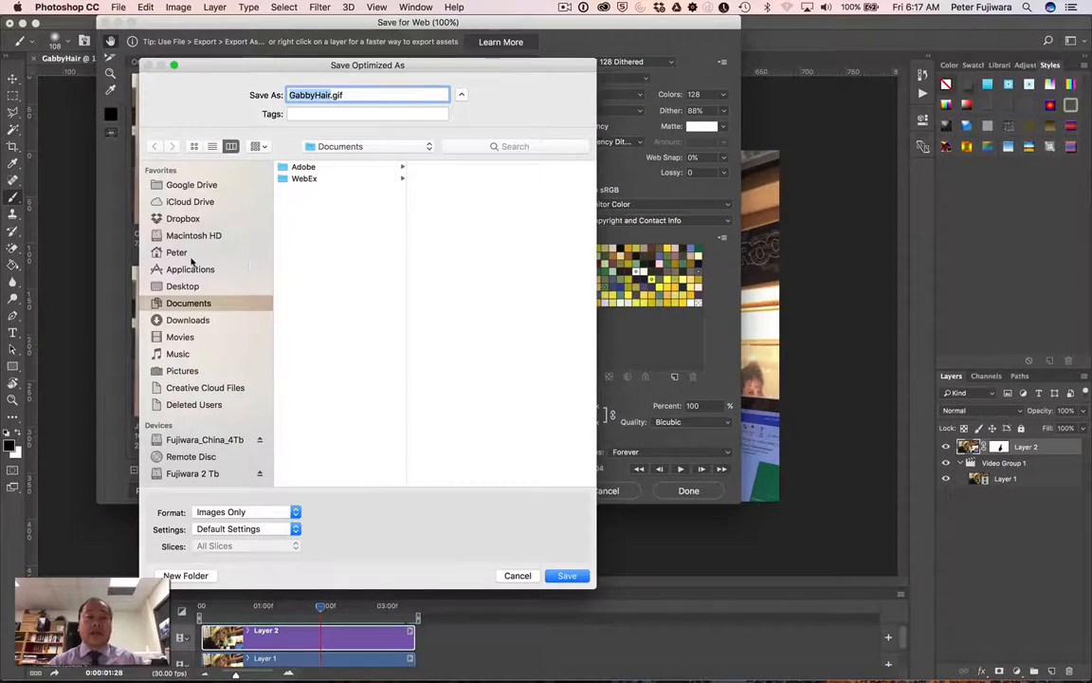
{"action": "left_click", "coordinate": [186, 286]}
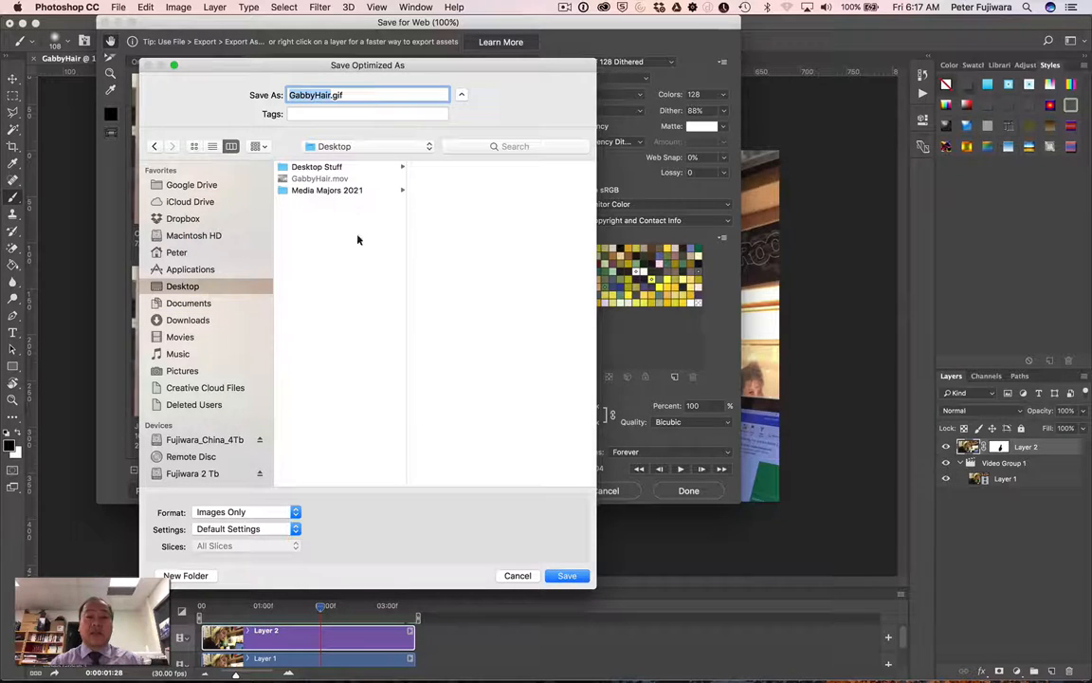
{"action": "left_click", "coordinate": [567, 576]}
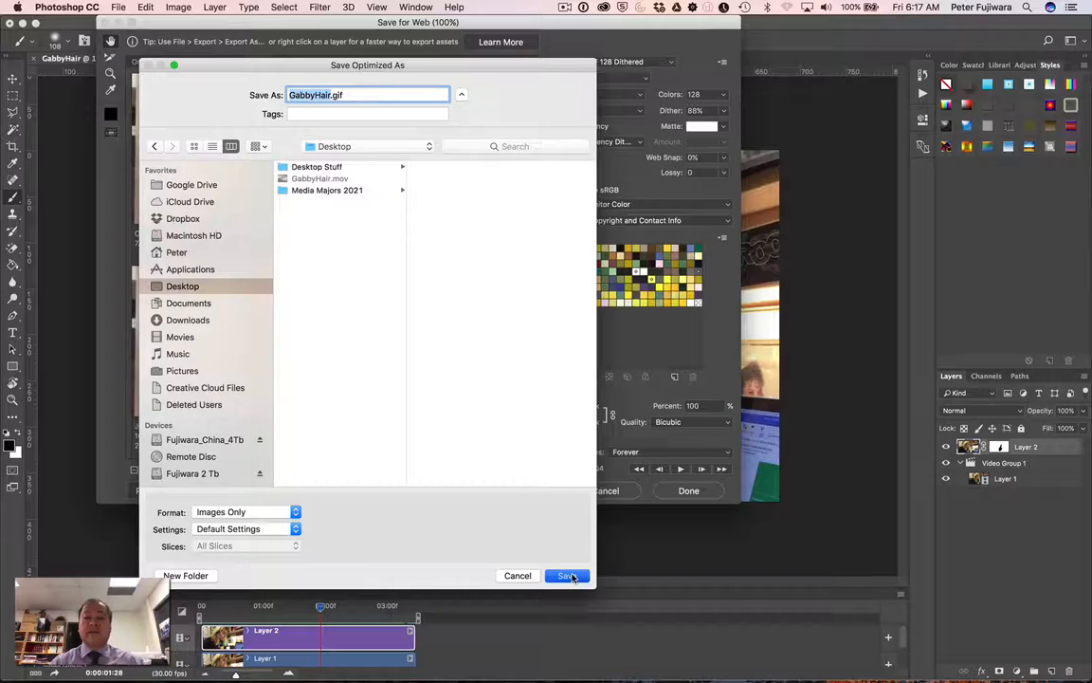
{"action": "left_click", "coordinate": [567, 575]}
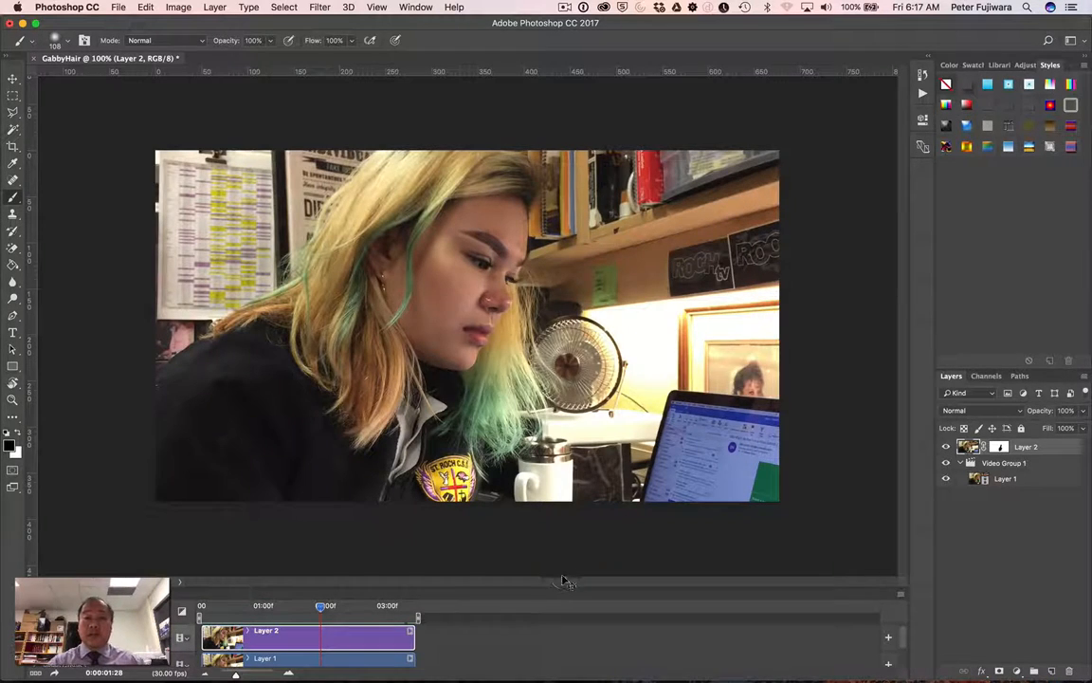
Switch to Finder and preview the exported GabbyHair.gif on the Desktop to check the cinemagraph
{"action": "key", "text": "super+Tab"}
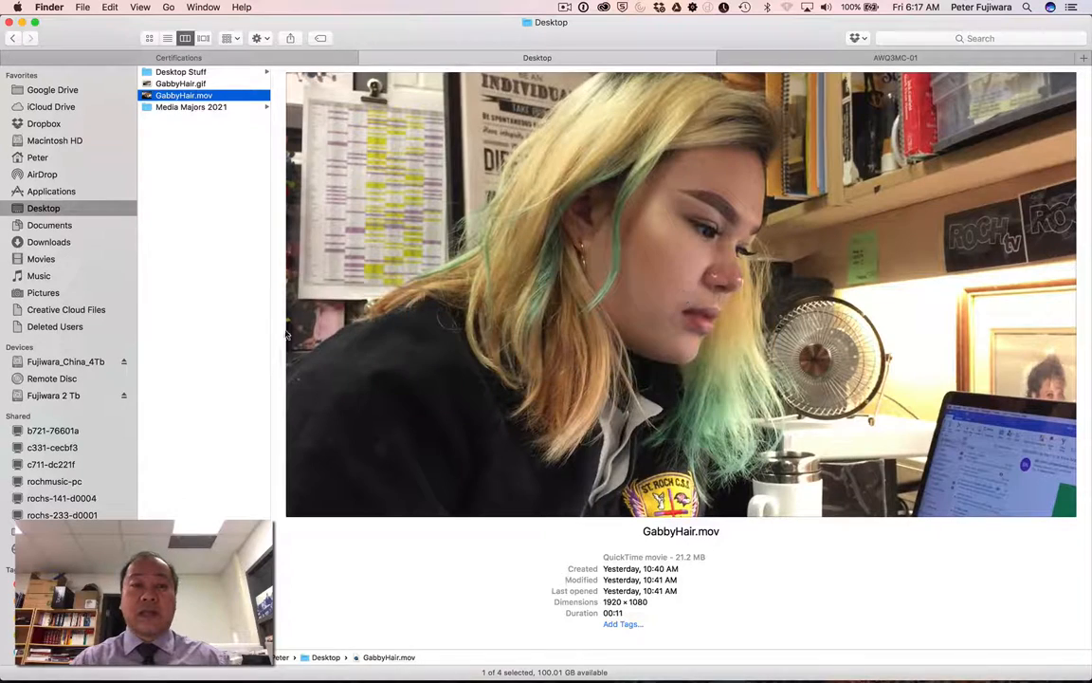
{"action": "left_click", "coordinate": [194, 85]}
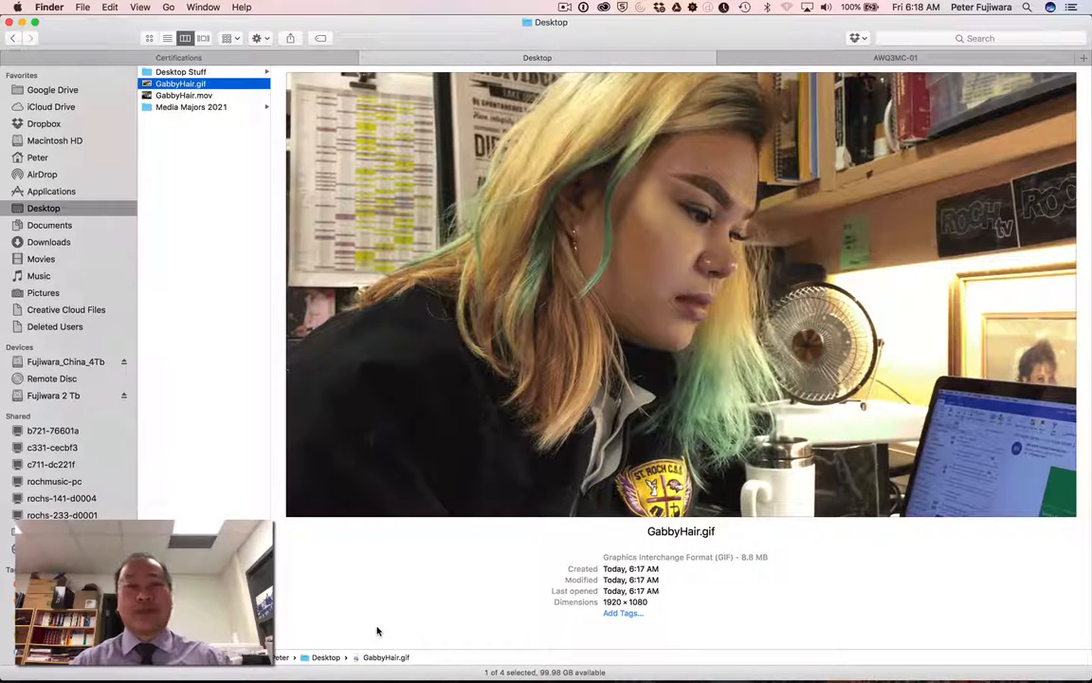
{"action": "left_click", "coordinate": [564, 8]}
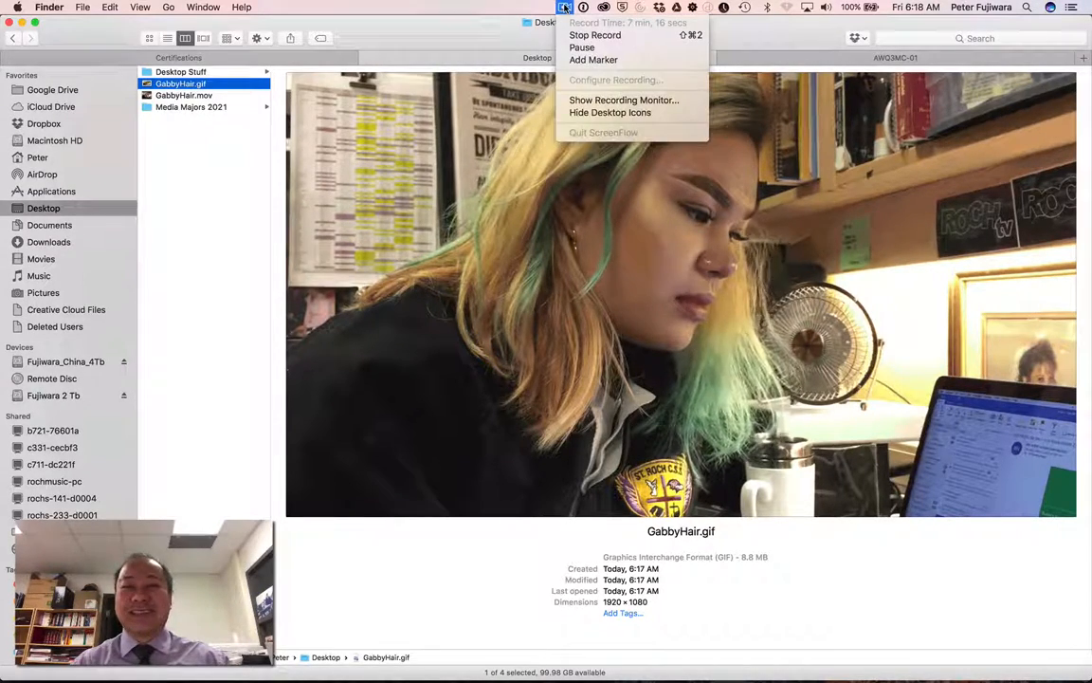